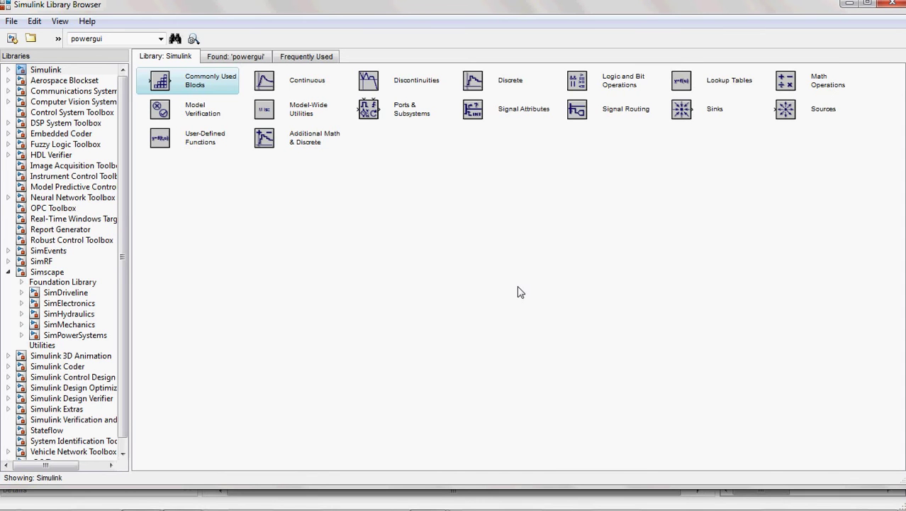
# Step: Expand Simscape > SimPowerSystems, show Power Electronics, and select the Thyristor block
pyautogui.click(9, 272)
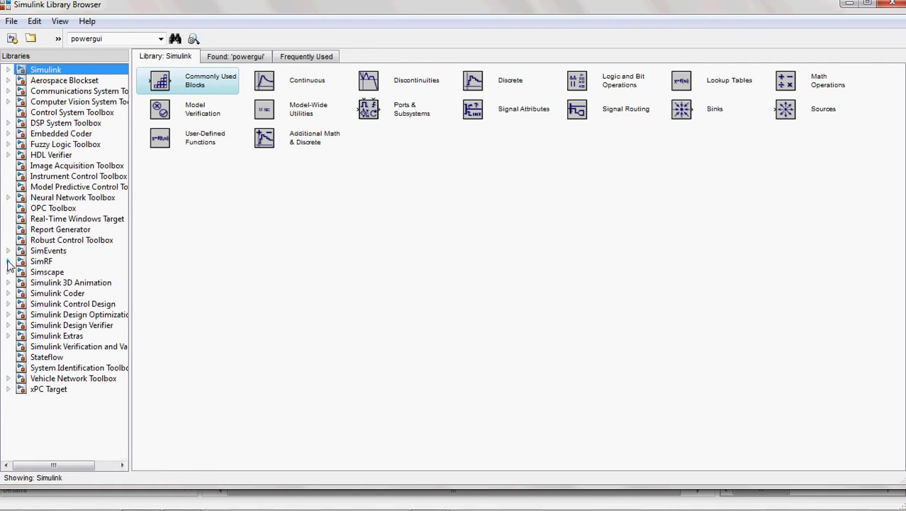
pyautogui.click(9, 272)
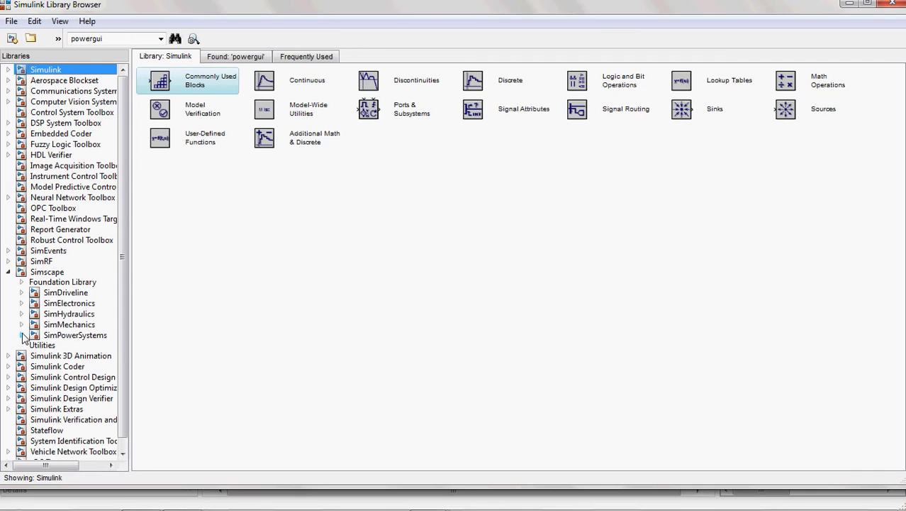
pyautogui.click(21, 335)
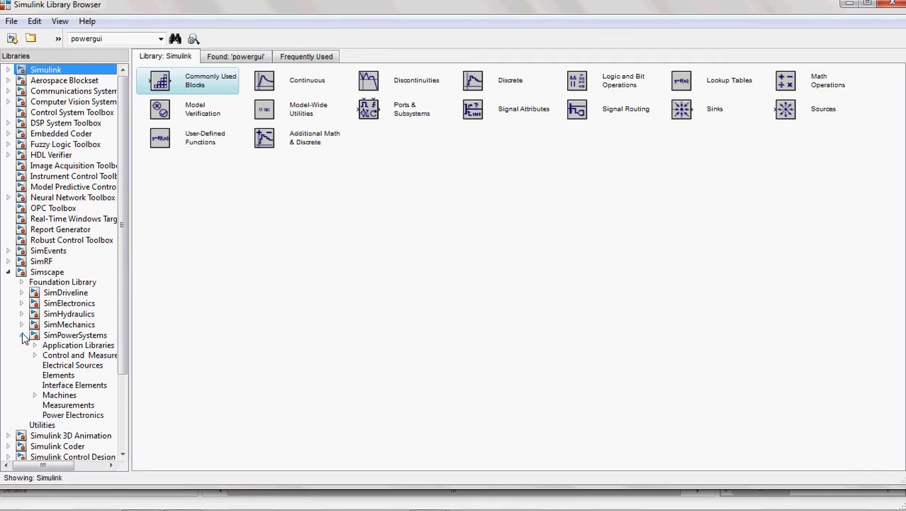
pyautogui.click(57, 417)
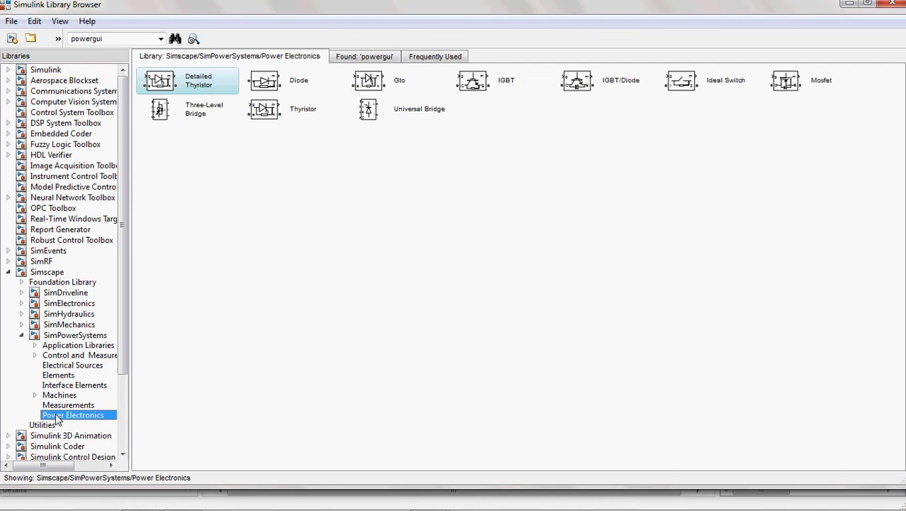
pyautogui.click(276, 117)
# Step: Add the Thyristor to a new maximized model window and nudge it into position
pyautogui.rightClick(275, 117)
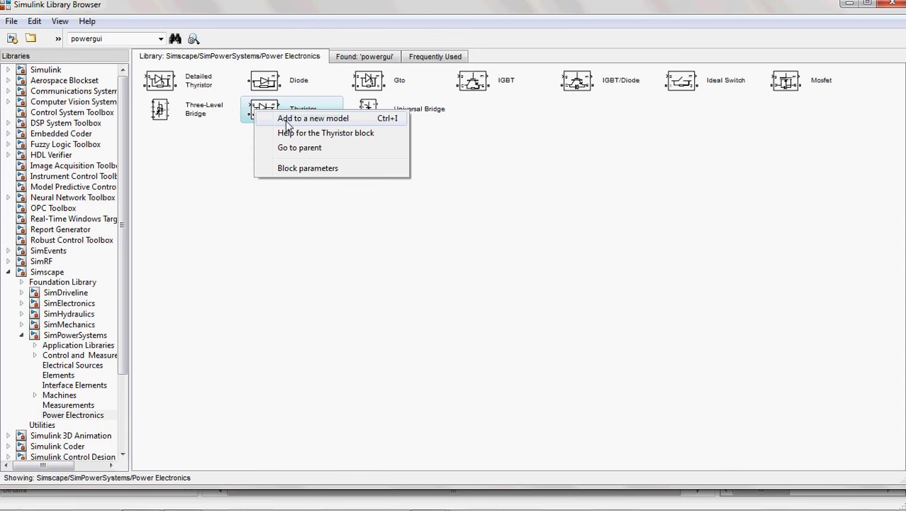
pyautogui.click(288, 120)
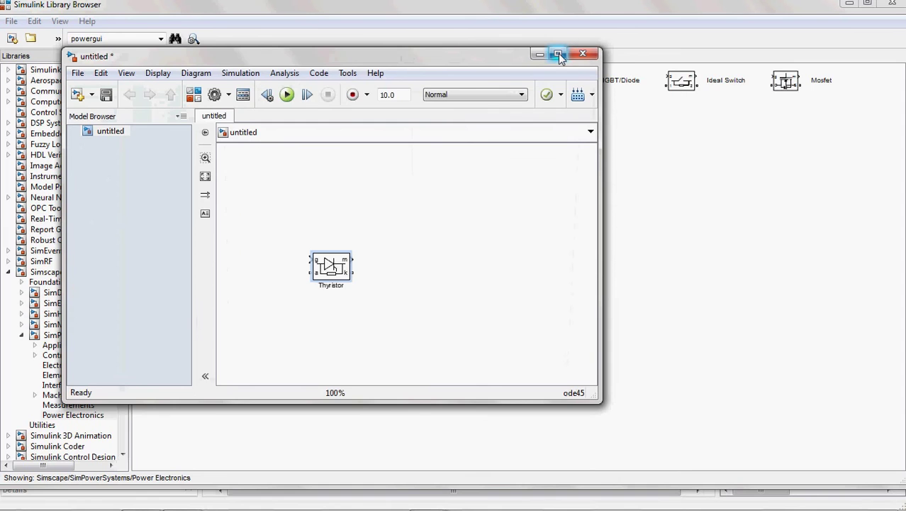
pyautogui.click(558, 53)
pyautogui.moveTo(271, 212); pyautogui.dragTo(324, 206)
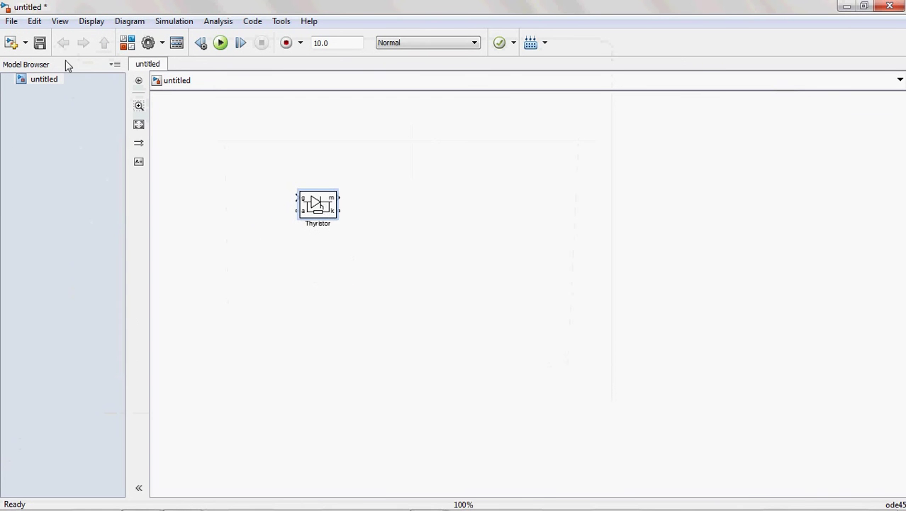
# Step: Save the new model as half_wave_rectifier
pyautogui.click(40, 44)
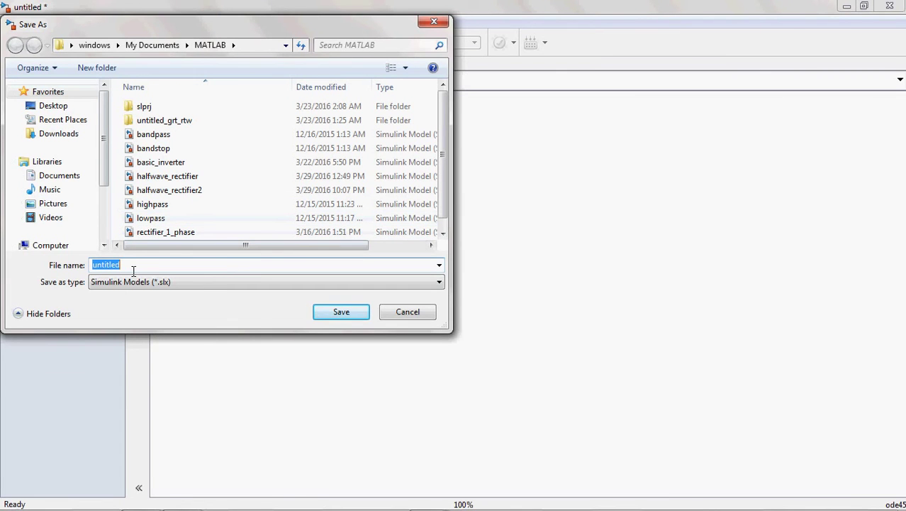
pyautogui.write('hal')
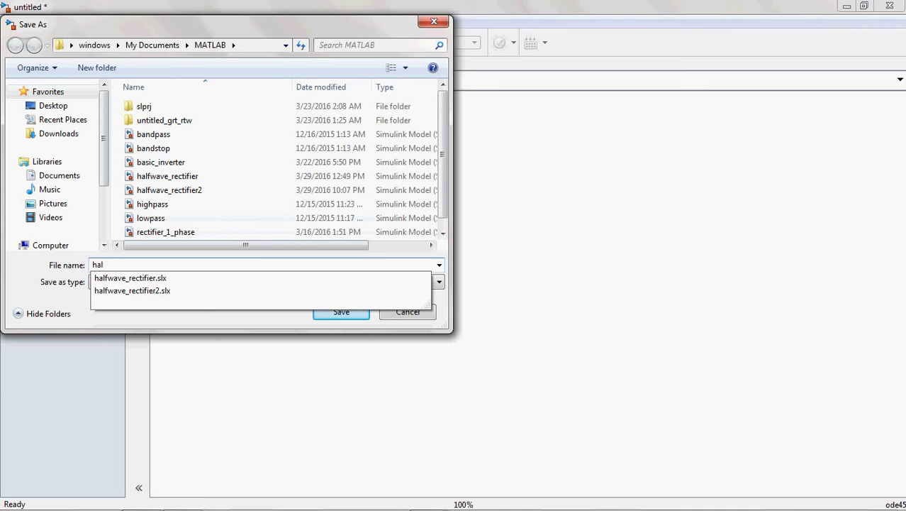
pyautogui.write('f_wave_rectifier')
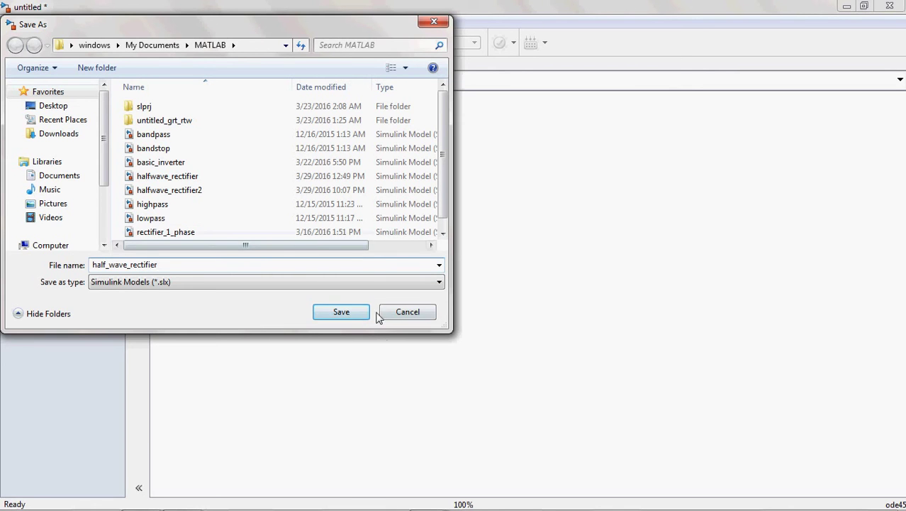
pyautogui.click(353, 316)
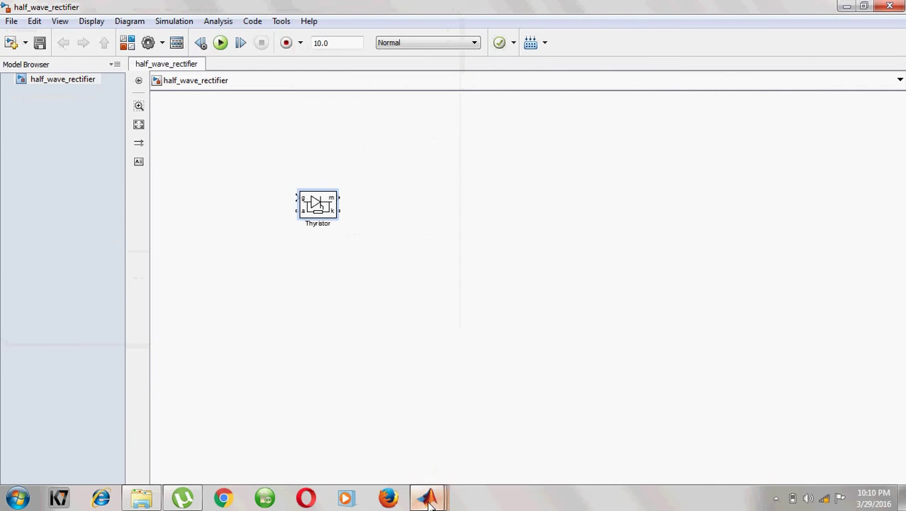
# Step: Add the AC Voltage Source from Electrical Sources to half_wave_rectifier
pyautogui.moveTo(428, 499)
pyautogui.click(441, 430)
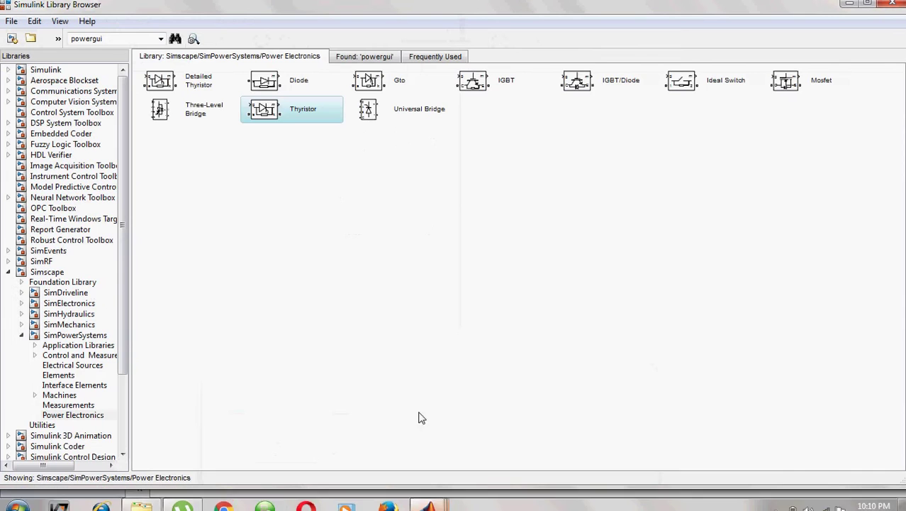
pyautogui.click(71, 366)
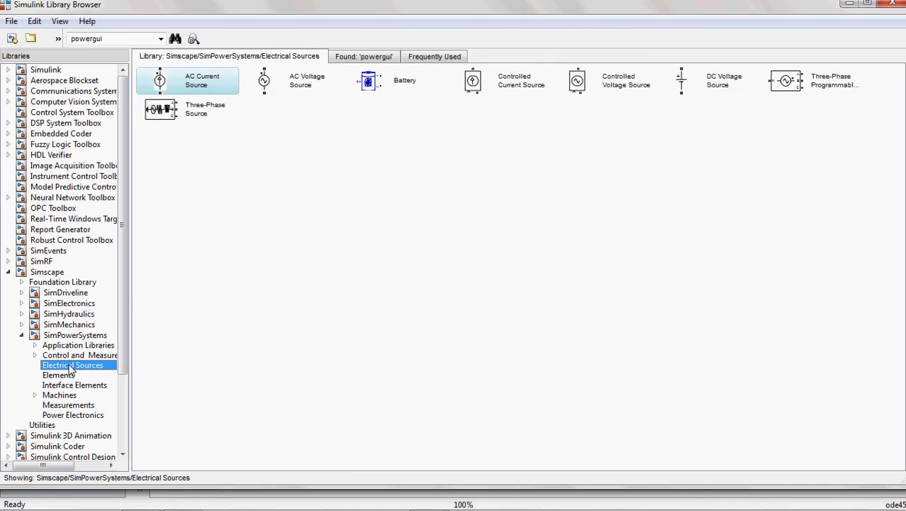
pyautogui.click(353, 162)
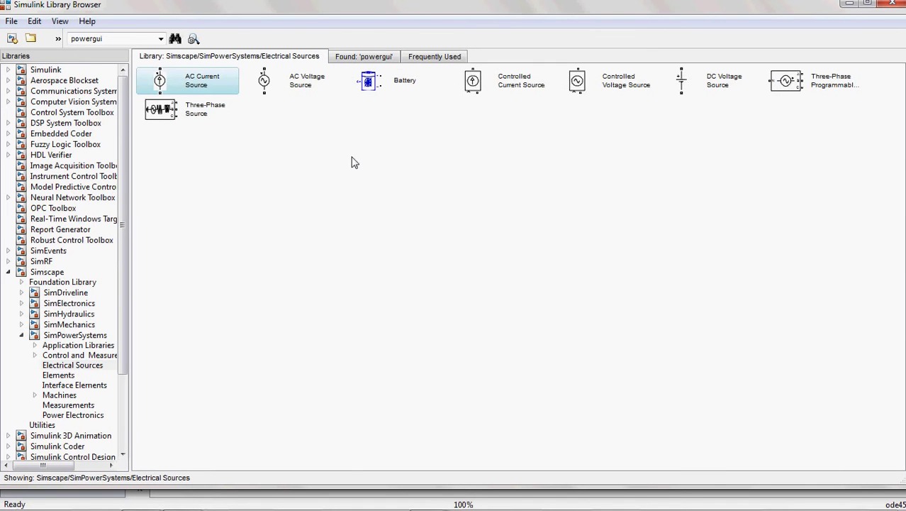
pyautogui.click(294, 84)
pyautogui.rightClick(294, 84)
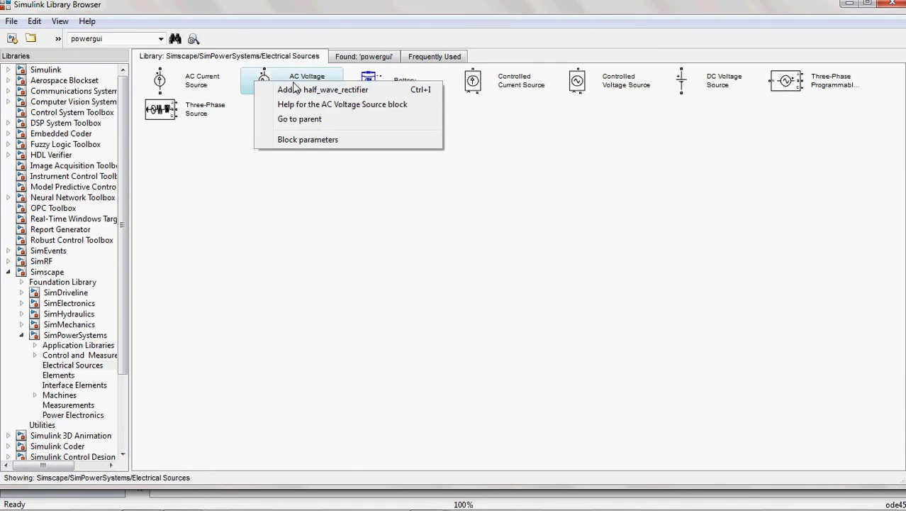
pyautogui.click(323, 90)
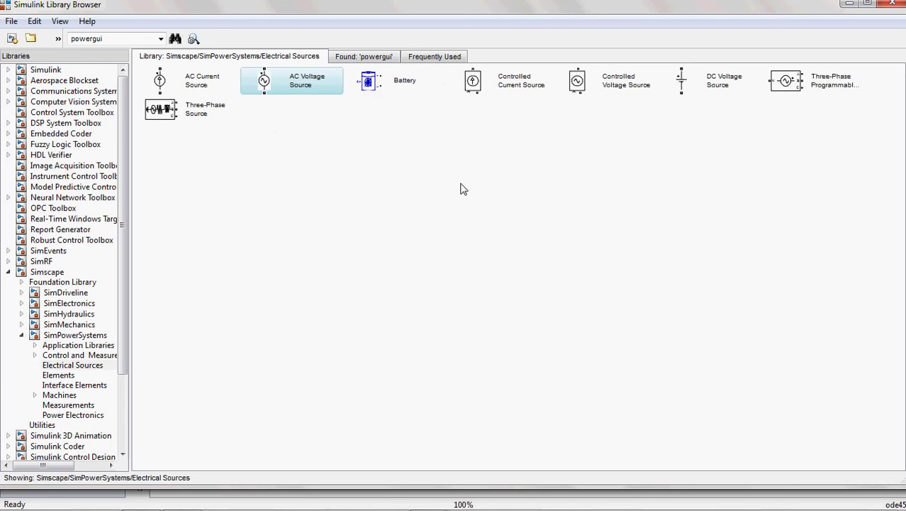
# Step: Add the Series RLC Branch from Elements to half_wave_rectifier
pyautogui.click(65, 375)
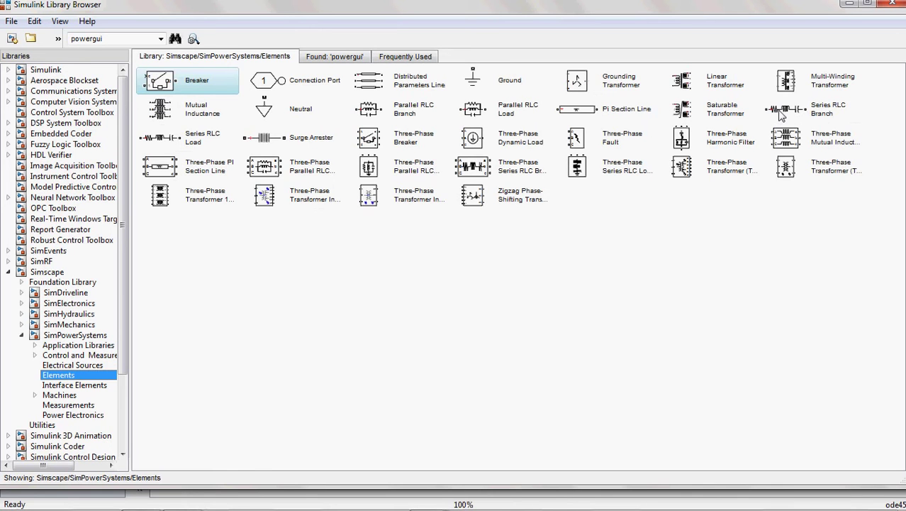
pyautogui.click(806, 114)
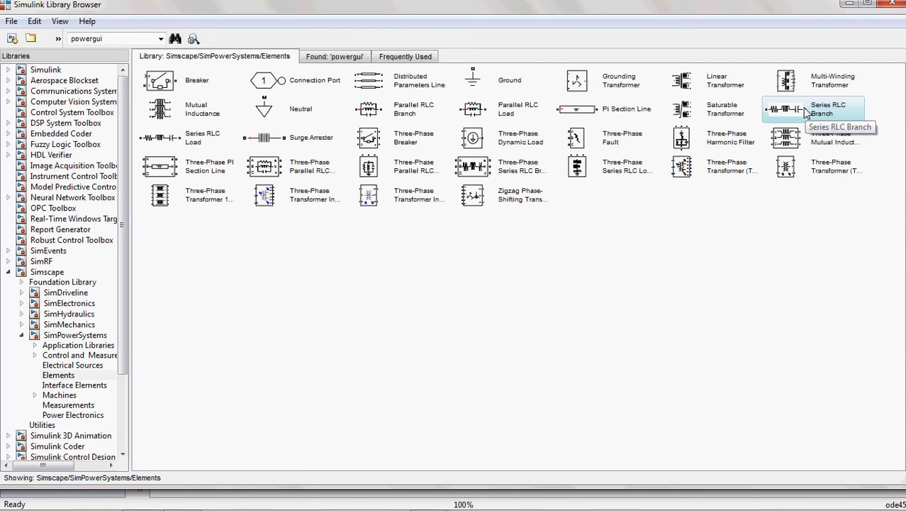
pyautogui.rightClick(806, 114)
pyautogui.click(805, 119)
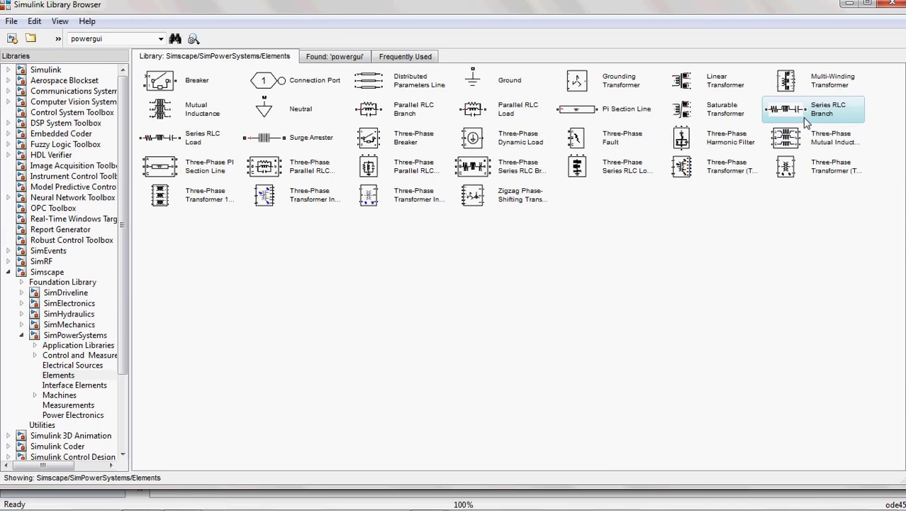
# Step: Add the Current Measurement and Voltage Measurement blocks to half_wave_rectifier
pyautogui.click(70, 405)
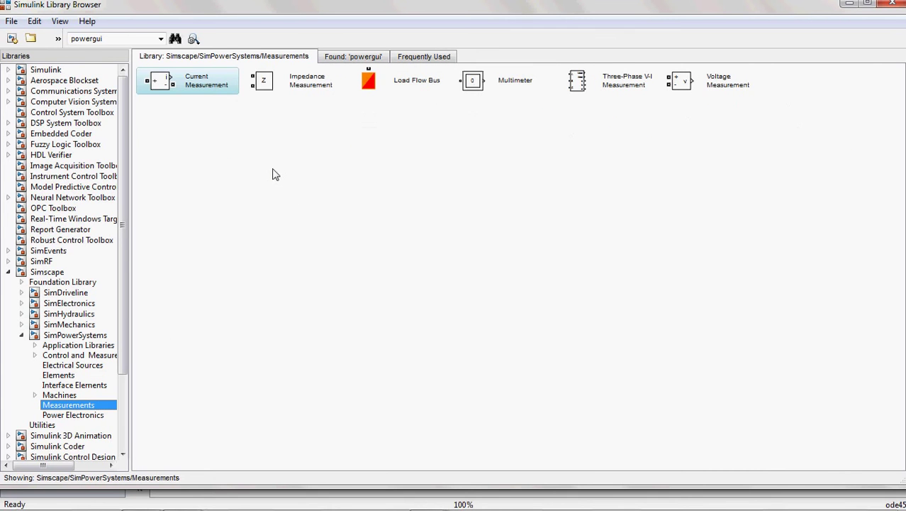
pyautogui.rightClick(203, 88)
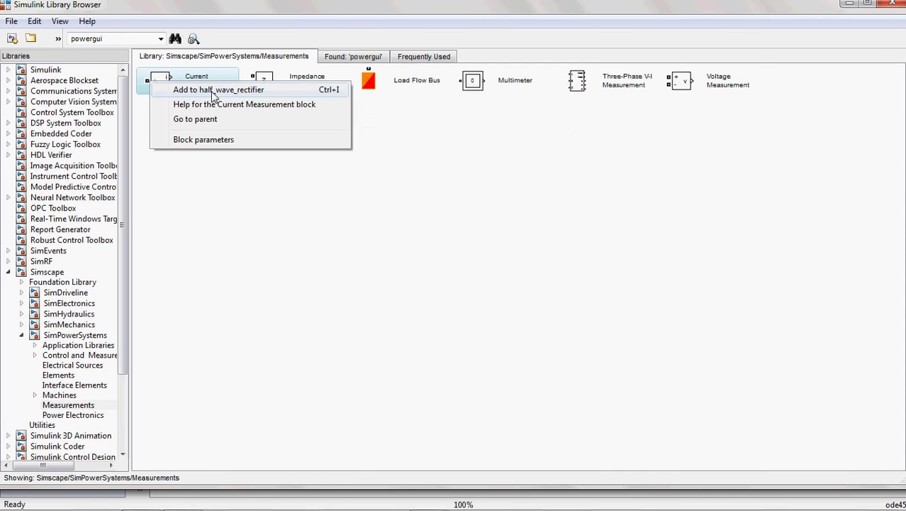
pyautogui.click(214, 91)
pyautogui.click(695, 87)
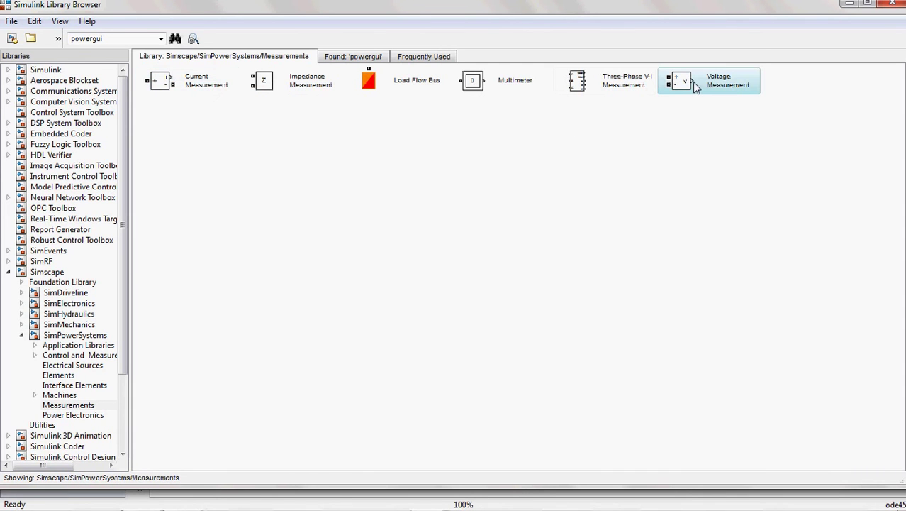
pyautogui.rightClick(697, 86)
pyautogui.click(699, 90)
# Step: Collapse Simscape and add the Scope from Simulink's Commonly Used Blocks to the model
pyautogui.click(60, 366)
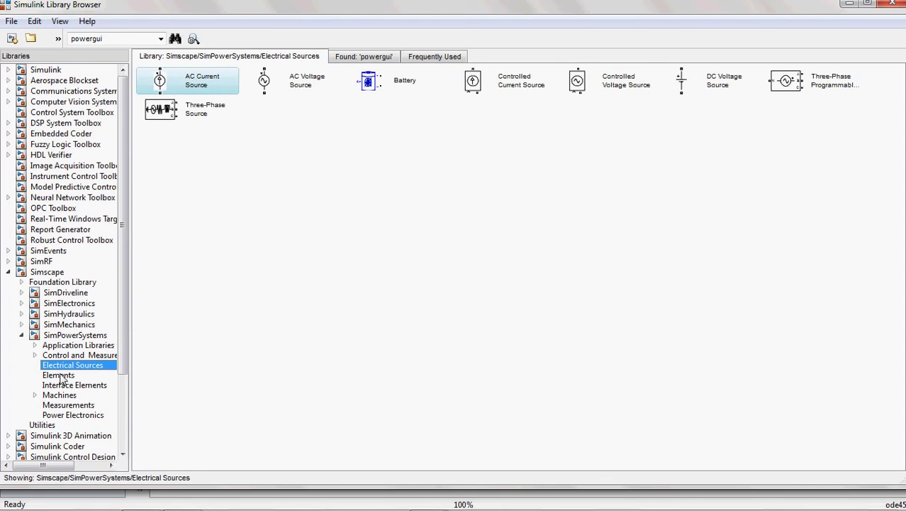
pyautogui.click(20, 335)
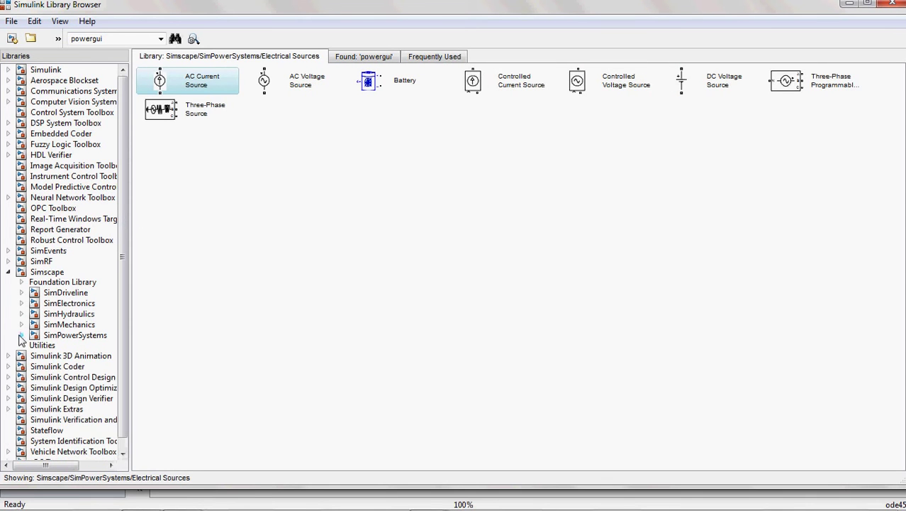
pyautogui.click(8, 271)
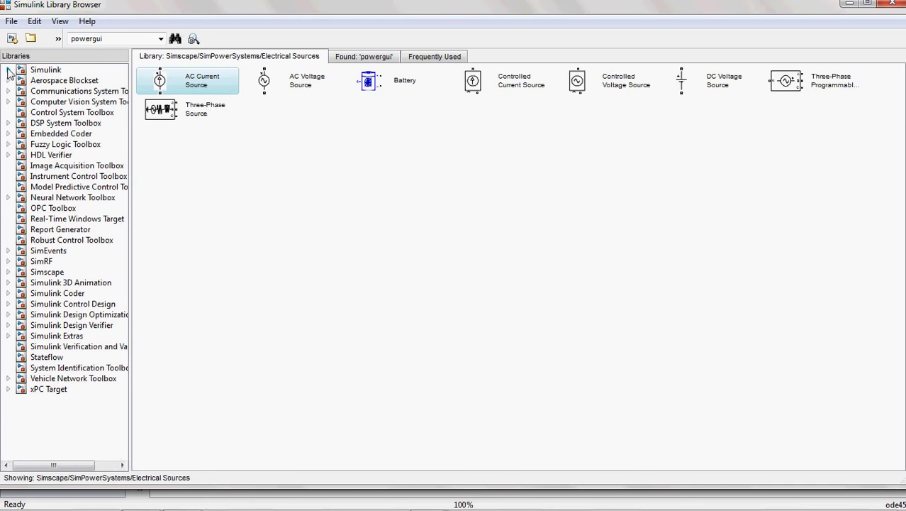
pyautogui.click(8, 70)
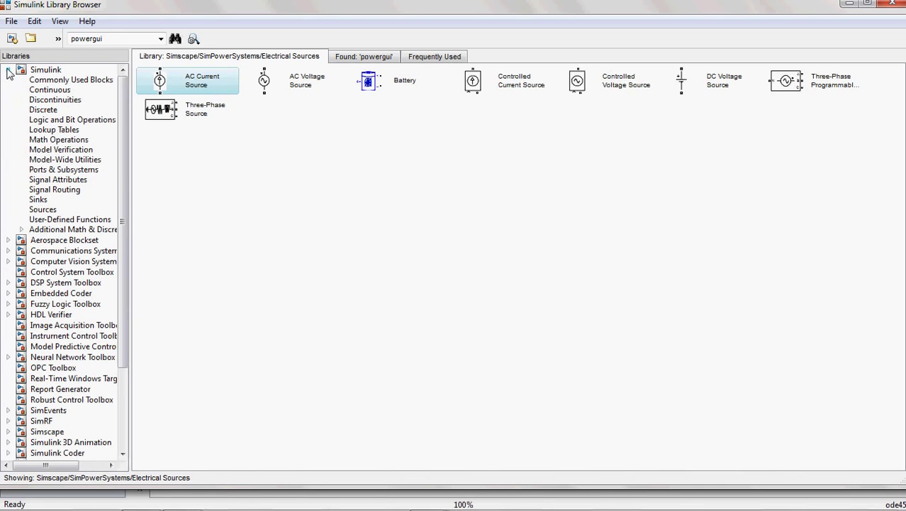
pyautogui.click(51, 81)
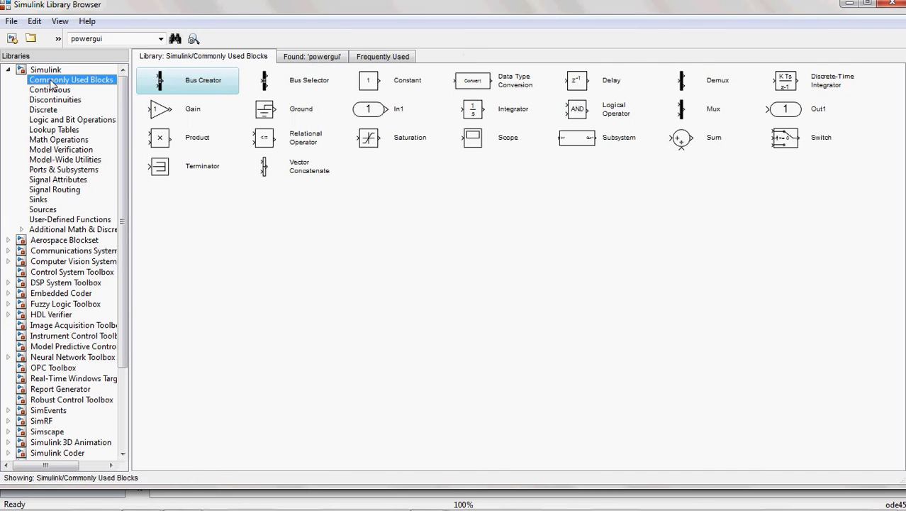
pyautogui.click(463, 236)
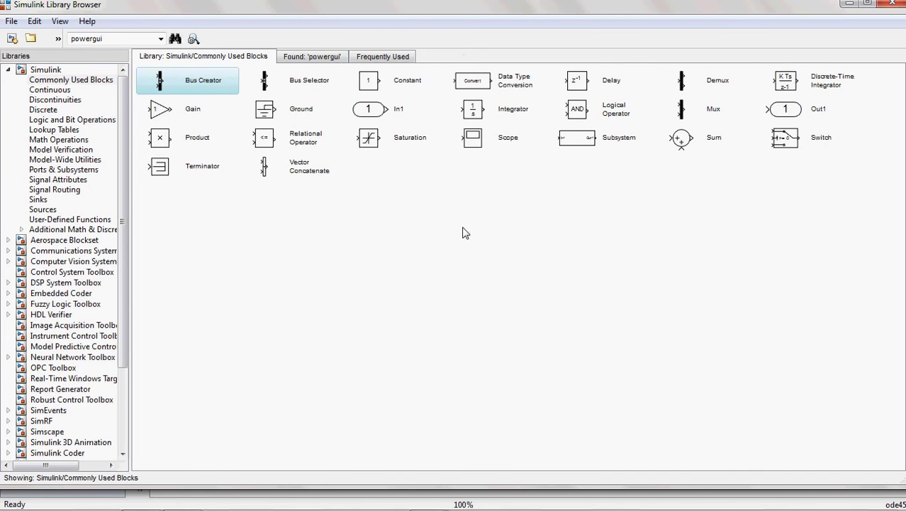
pyautogui.click(473, 141)
pyautogui.rightClick(463, 138)
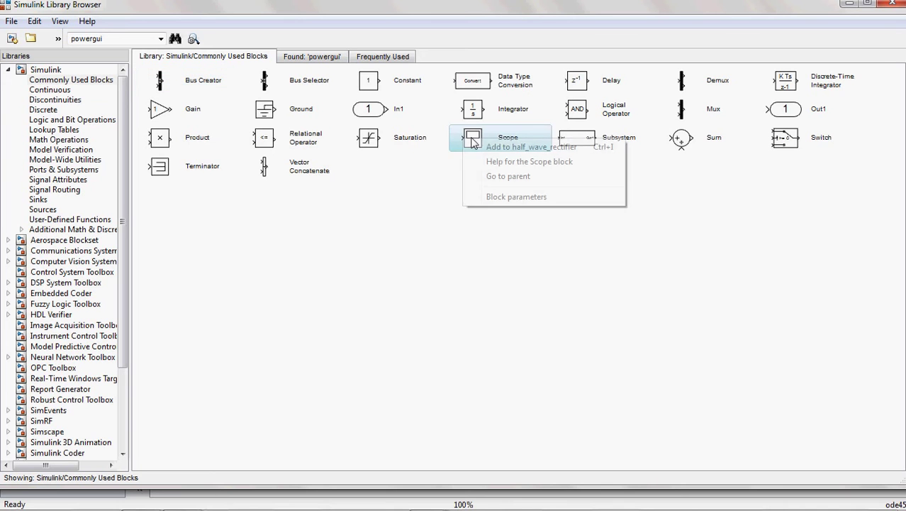
pyautogui.click(490, 147)
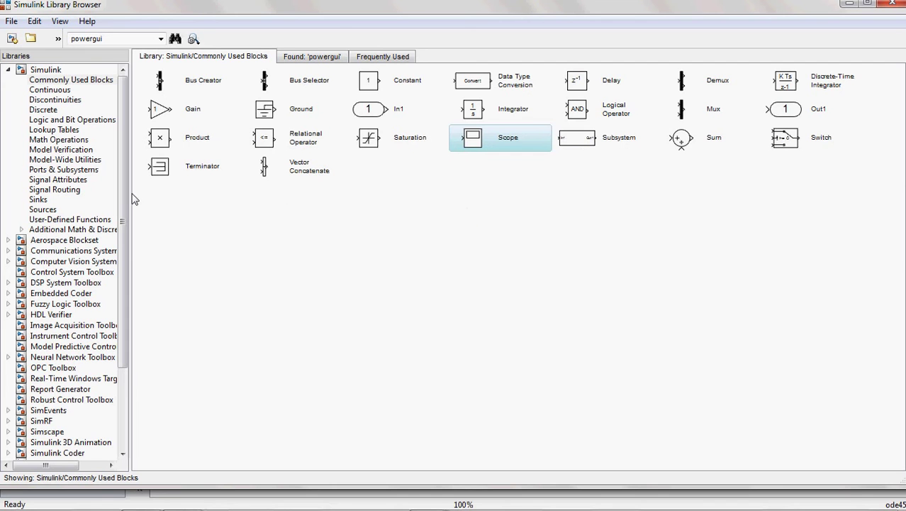
# Step: Add the Pulse Generator from Simulink Sources, then collapse the Simulink library tree
pyautogui.click(41, 211)
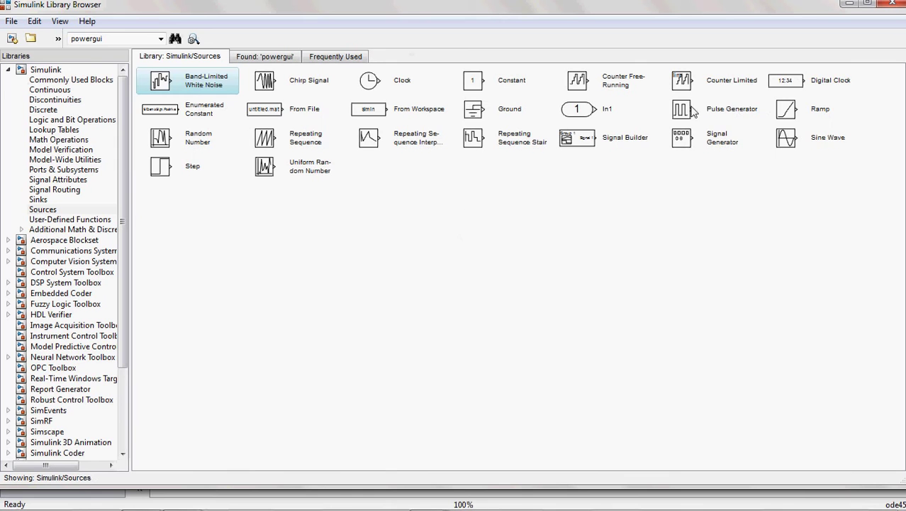
pyautogui.rightClick(691, 112)
pyautogui.click(704, 121)
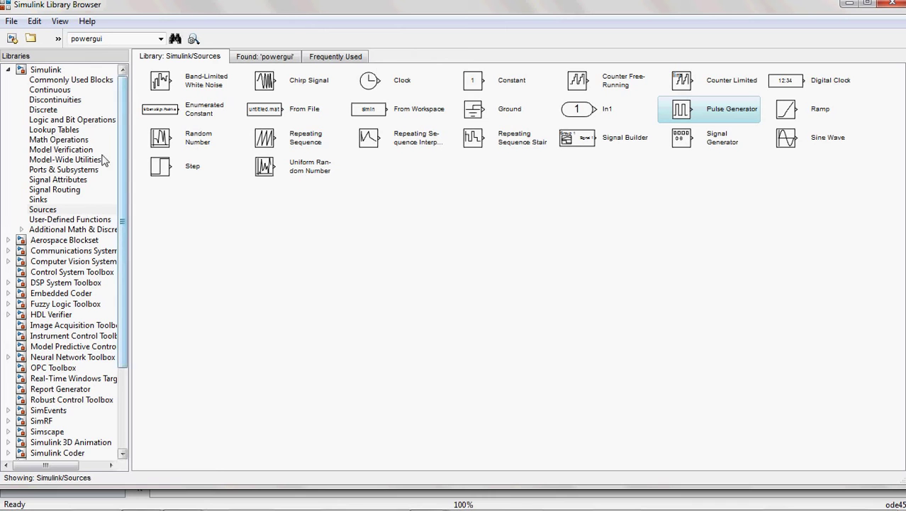
pyautogui.click(7, 70)
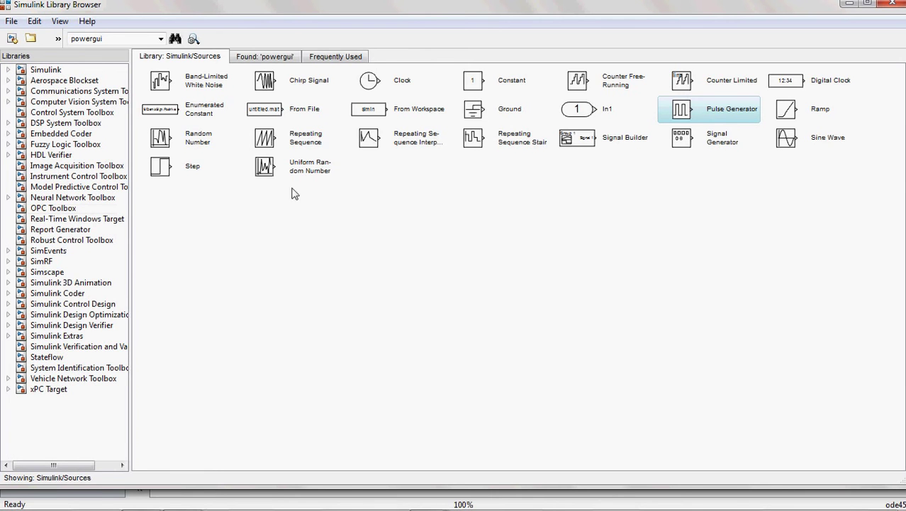
# Step: In the model, pull the Pulse Generator, Thyristor, Scope and Voltage Measurement out of the pile
pyautogui.moveTo(471, 496)
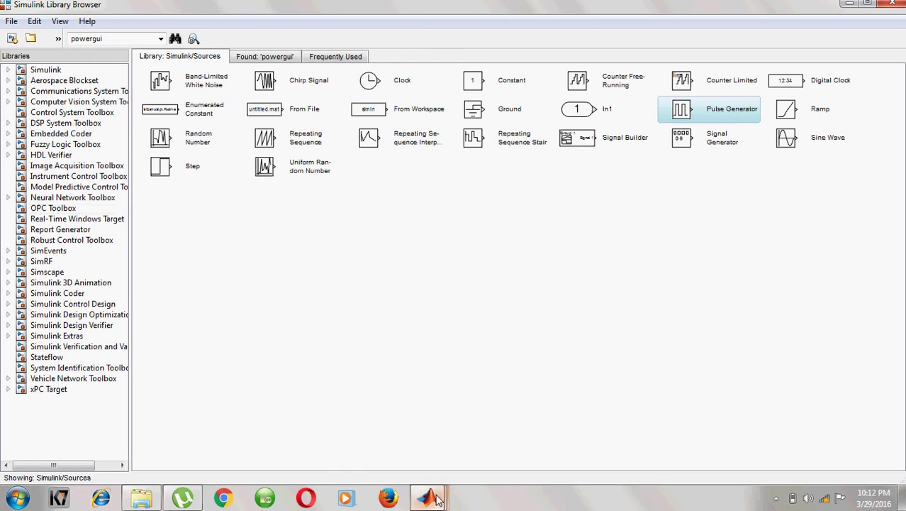
pyautogui.moveTo(429, 499)
pyautogui.click(565, 439)
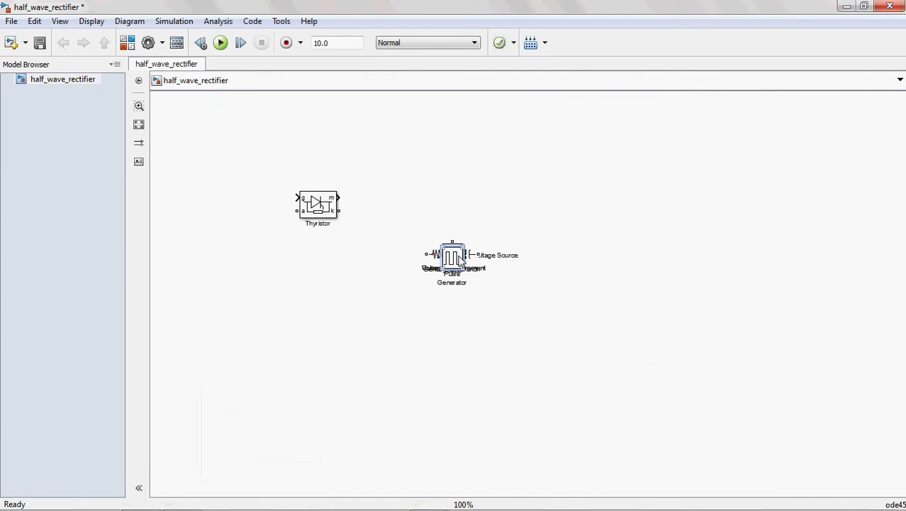
pyautogui.moveTo(458, 262); pyautogui.dragTo(281, 163)
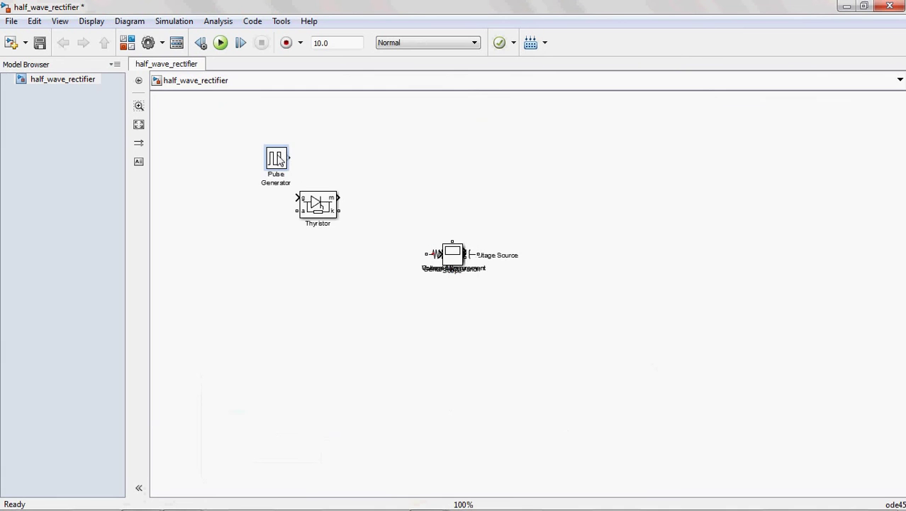
pyautogui.moveTo(321, 209); pyautogui.dragTo(255, 302)
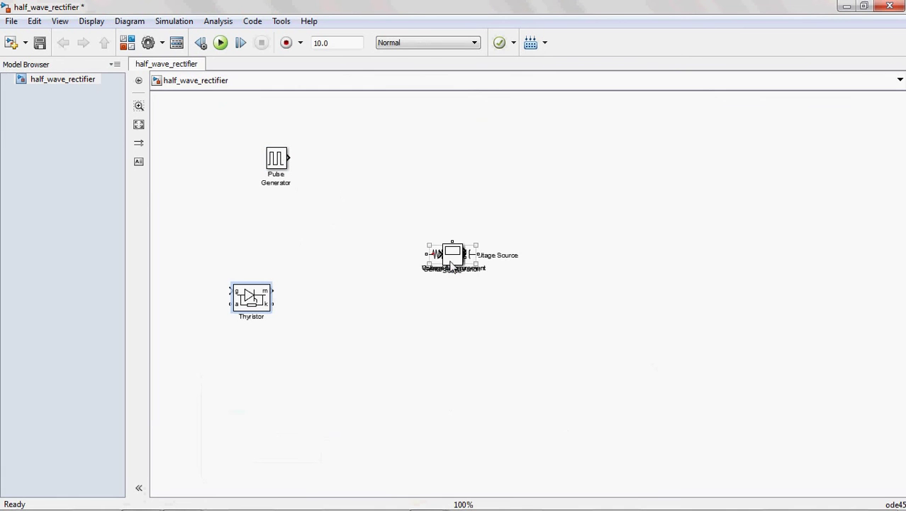
pyautogui.moveTo(454, 255); pyautogui.dragTo(586, 189)
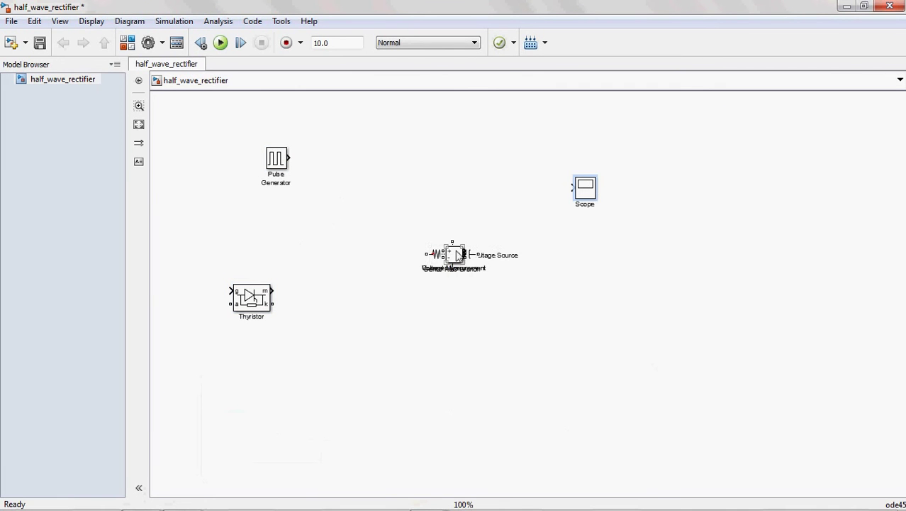
pyautogui.moveTo(454, 254); pyautogui.dragTo(460, 154)
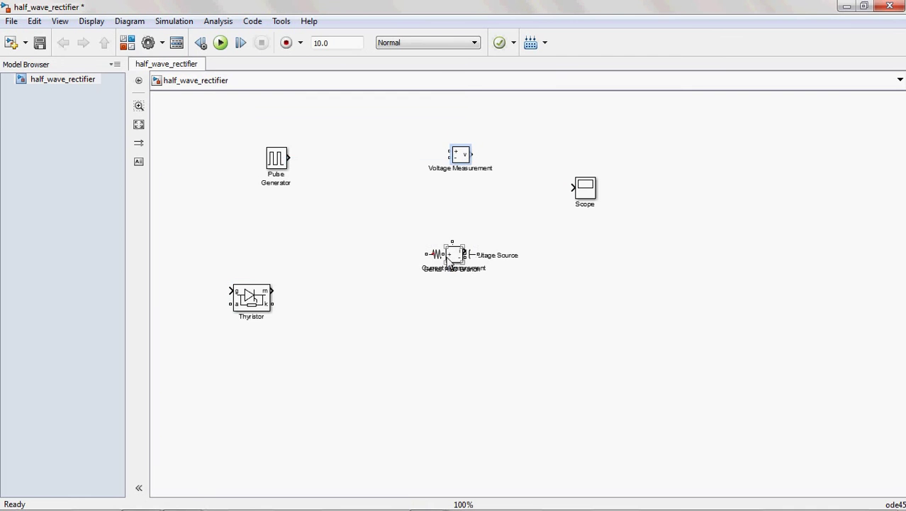
pyautogui.click(453, 256)
# Step: Separate Current Measurement, Series RLC Branch and AC Voltage Source, and adjust the Thyristor and source
pyautogui.moveTo(455, 260); pyautogui.dragTo(586, 243)
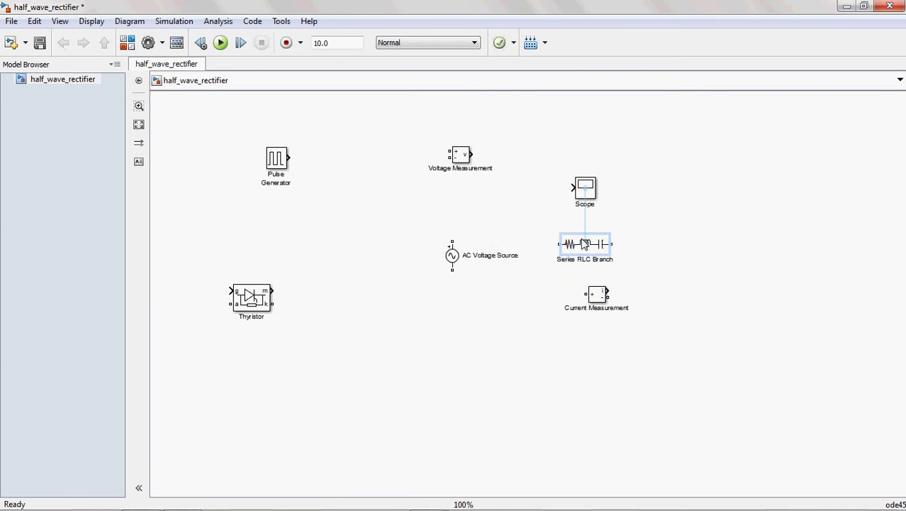
pyautogui.click(455, 257)
pyautogui.moveTo(456, 261); pyautogui.dragTo(227, 264)
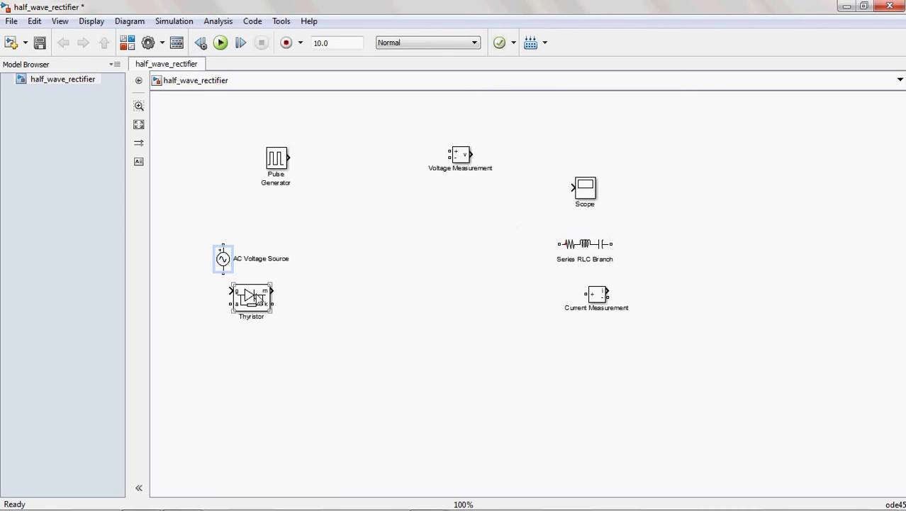
pyautogui.moveTo(258, 299); pyautogui.dragTo(355, 225)
pyautogui.moveTo(225, 266)
pyautogui.mouseDown()
pyautogui.moveTo(236, 323)
pyautogui.moveTo(251, 275)
pyautogui.moveTo(334, 244)
pyautogui.mouseUp()
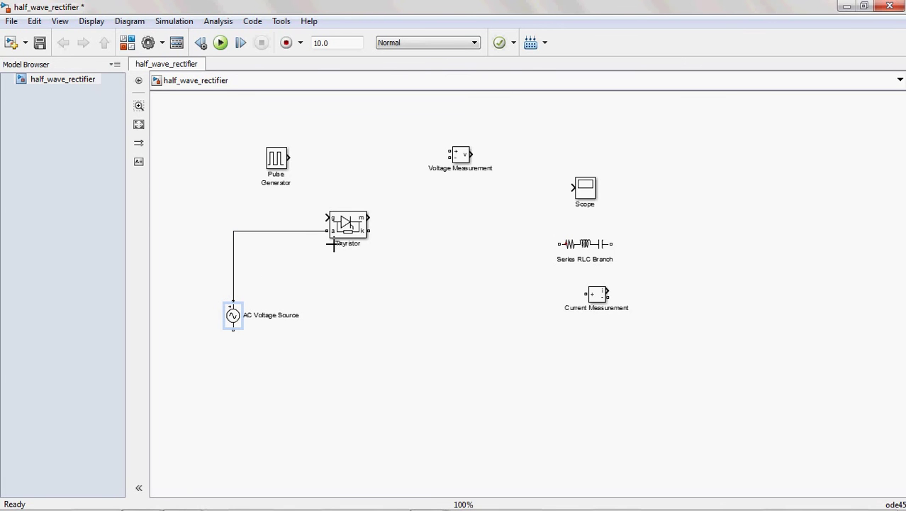
# Step: Change the Series RLC Branch type to R with a resistance of 10 ohms
pyautogui.doubleClick(593, 246)
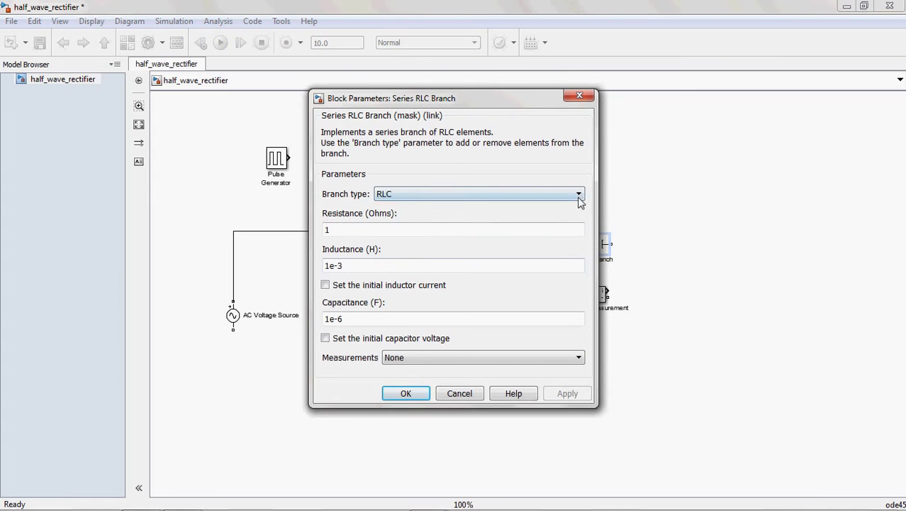
pyautogui.click(579, 199)
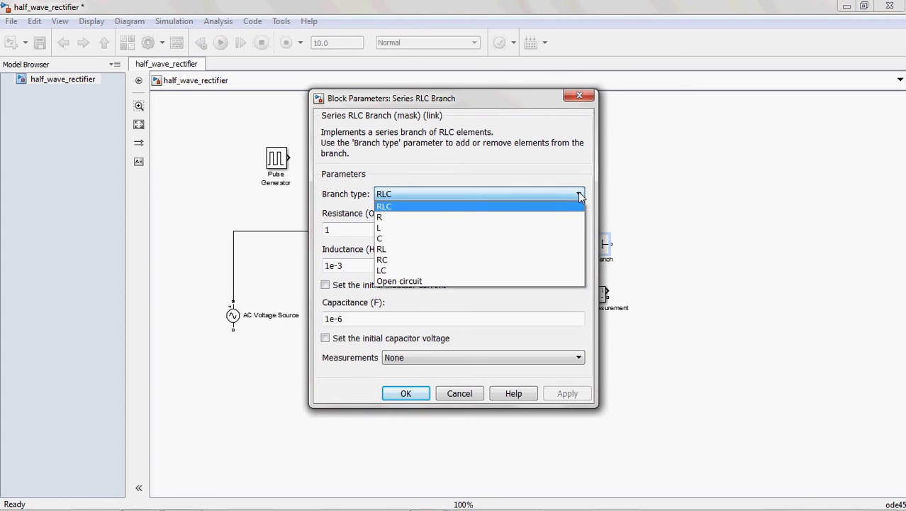
pyautogui.click(435, 219)
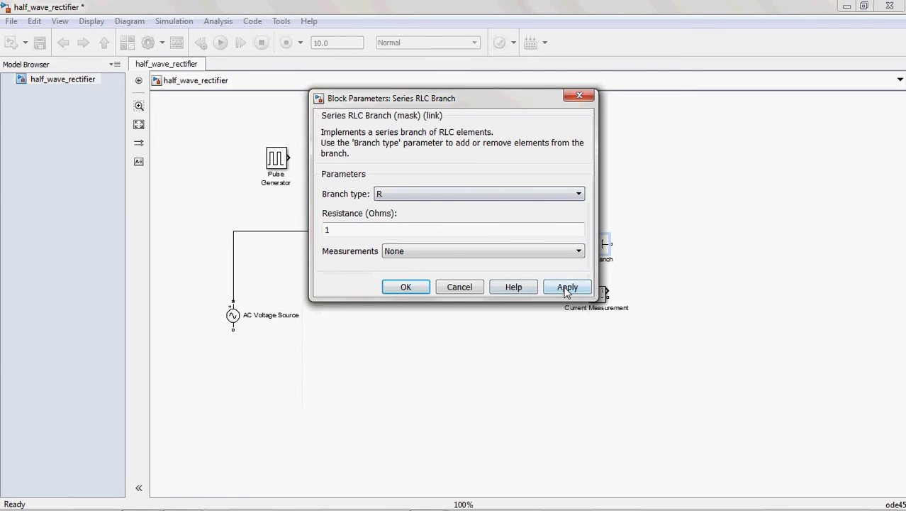
pyautogui.doubleClick(343, 231)
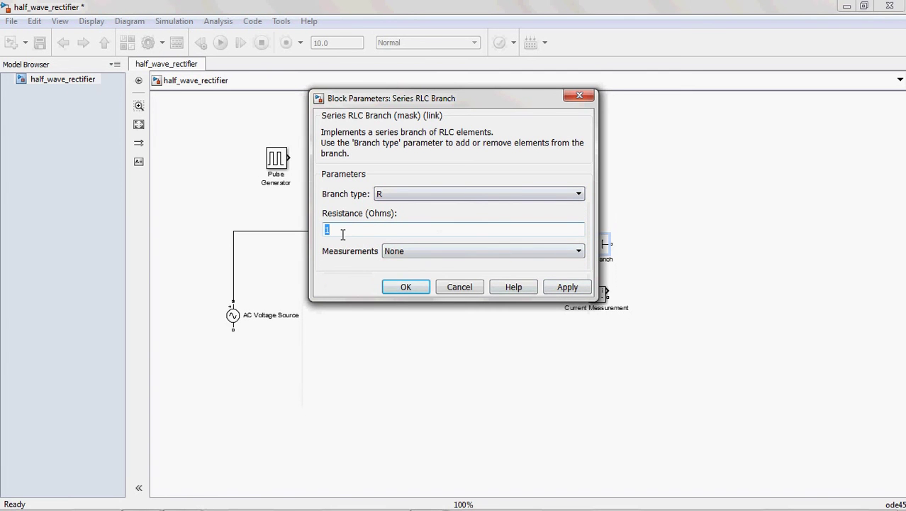
pyautogui.write('10')
pyautogui.click(568, 287)
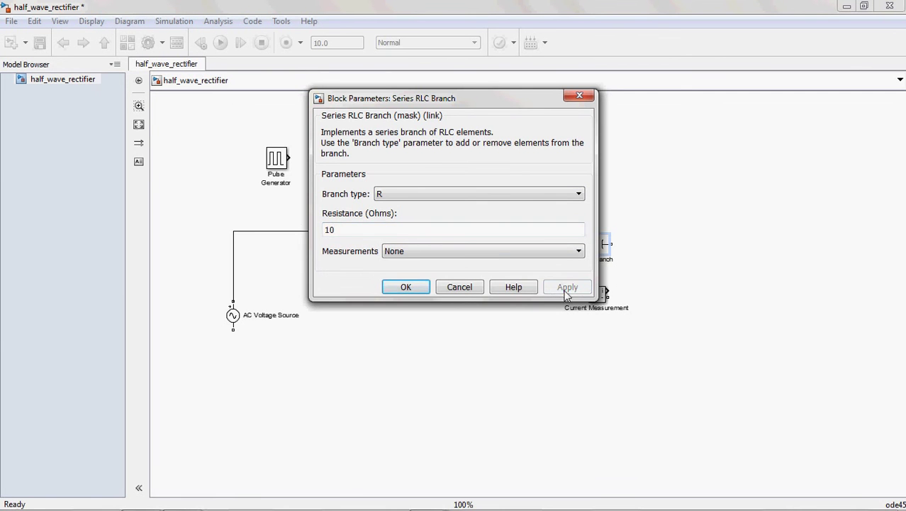
pyautogui.click(406, 289)
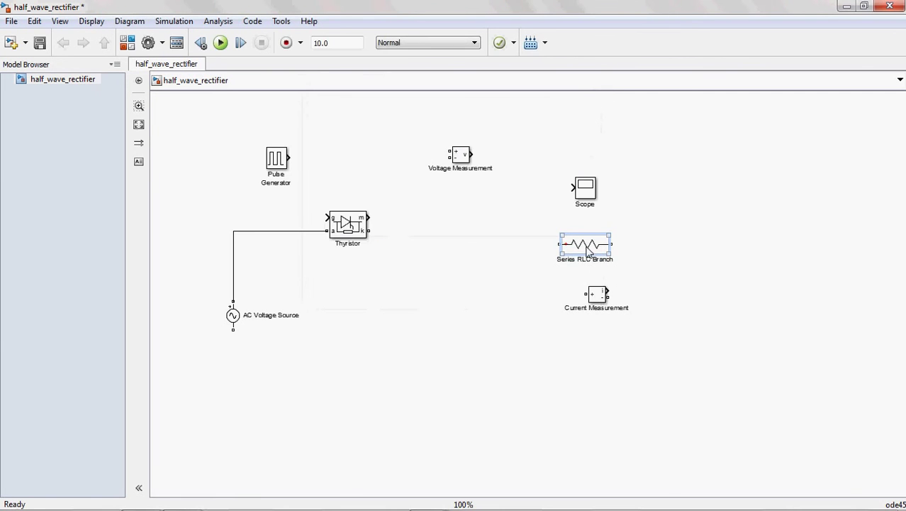
# Step: Rotate the Series RLC Branch clockwise to vertical and place it level with the source
pyautogui.rightClick(588, 246)
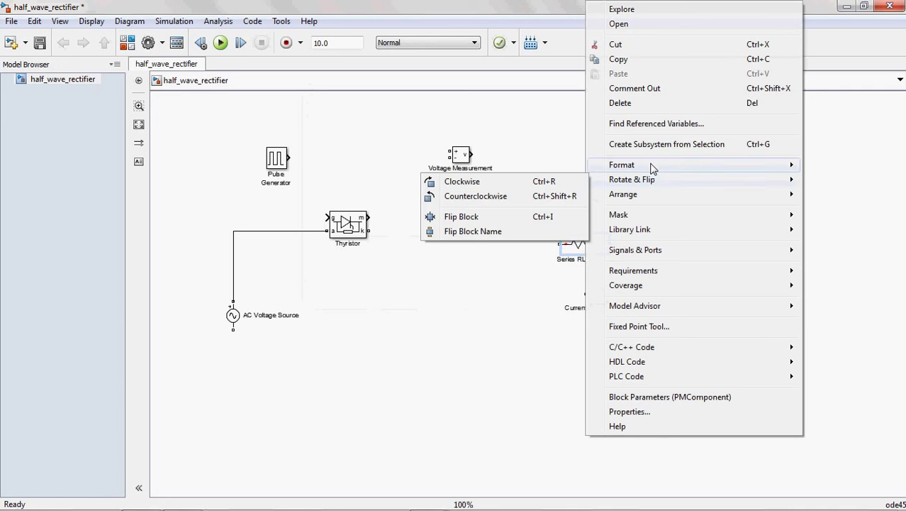
pyautogui.moveTo(597, 188)
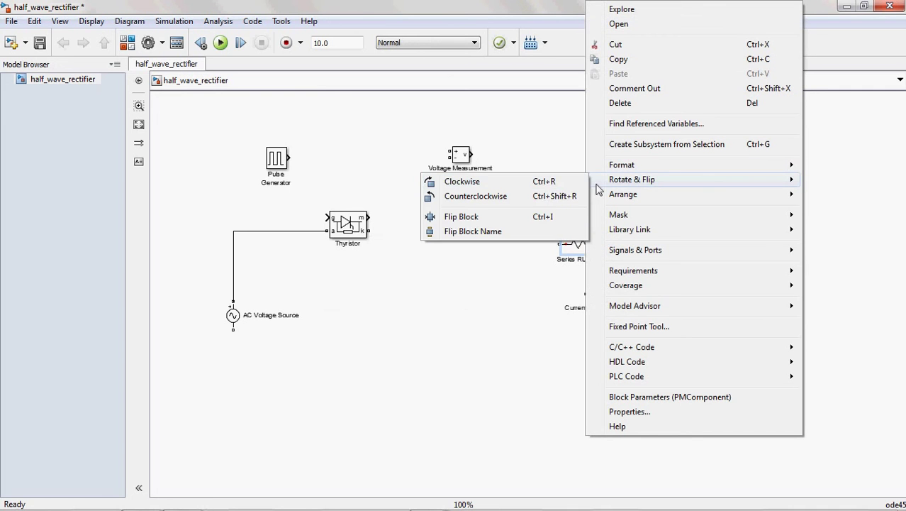
pyautogui.click(544, 185)
pyautogui.moveTo(587, 251); pyautogui.dragTo(464, 321)
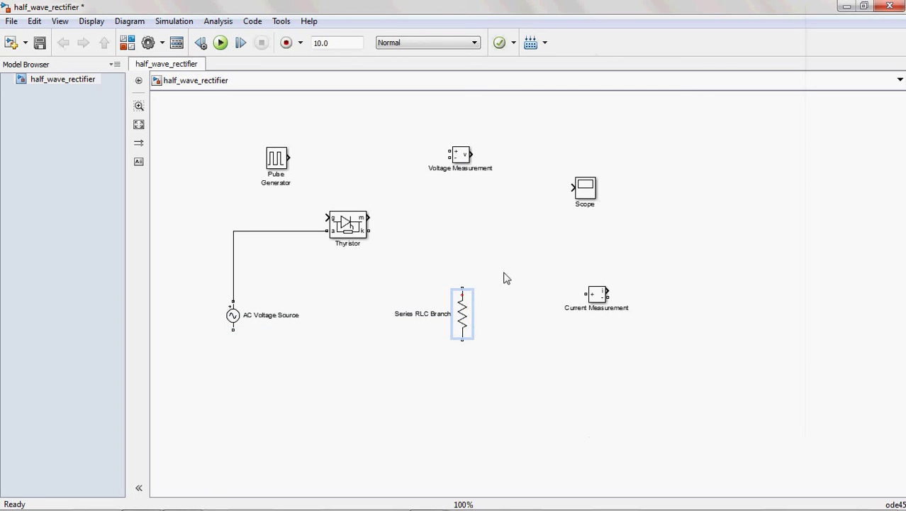
pyautogui.click(465, 329)
# Step: Arrange the measurement blocks and wire Thyristor, Current Measurement, resistor, source and Voltage Measurement
pyautogui.click(465, 160)
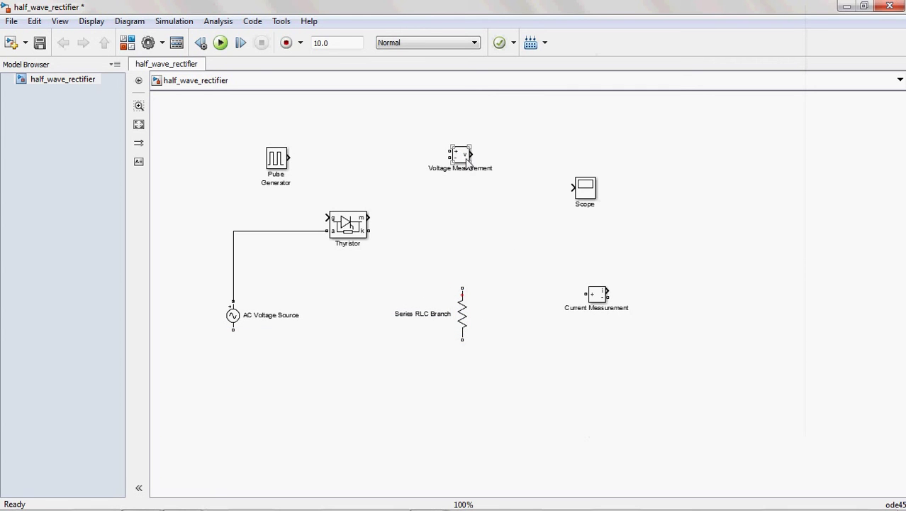
pyautogui.moveTo(465, 161); pyautogui.dragTo(501, 143)
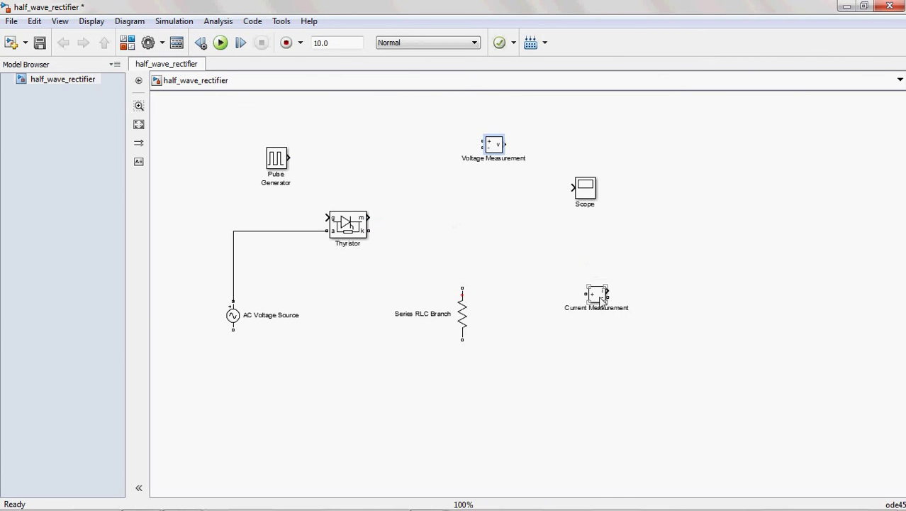
pyautogui.moveTo(589, 295); pyautogui.dragTo(444, 224)
pyautogui.moveTo(372, 232)
pyautogui.mouseDown()
pyautogui.moveTo(433, 226)
pyautogui.moveTo(491, 255)
pyautogui.moveTo(463, 314)
pyautogui.moveTo(484, 317)
pyautogui.mouseUp()
pyautogui.moveTo(498, 149); pyautogui.dragTo(494, 263)
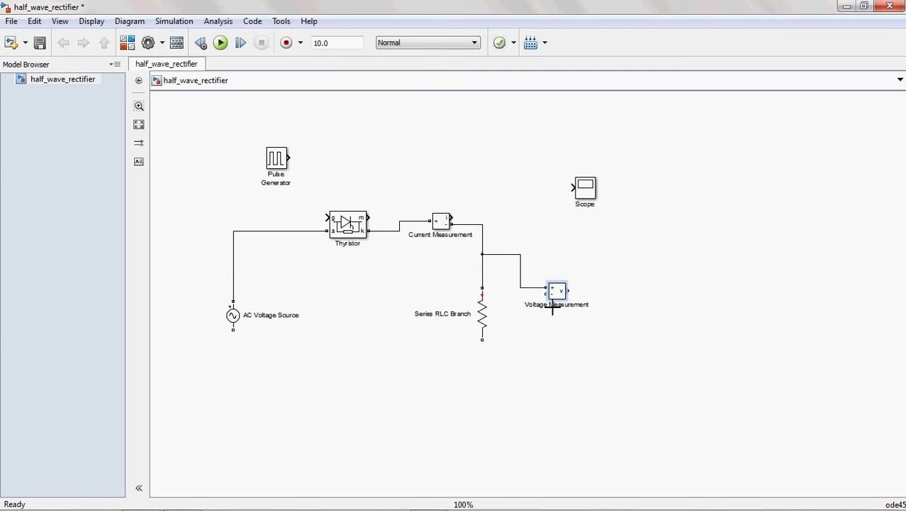
pyautogui.moveTo(244, 340); pyautogui.dragTo(468, 386)
pyautogui.moveTo(546, 292); pyautogui.dragTo(494, 365)
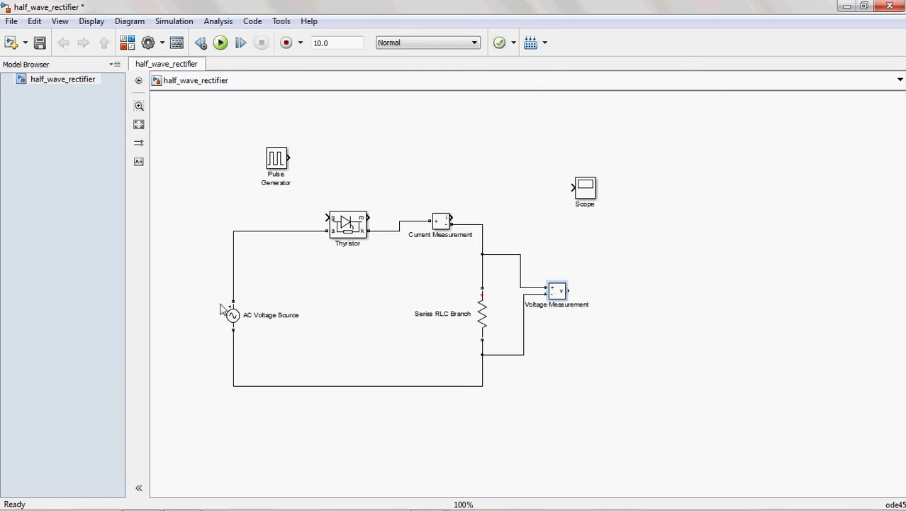
# Step: Open the Pulse Generator parameters and enter a Period of 0.02 seconds
pyautogui.click(280, 162)
pyautogui.doubleClick(281, 162)
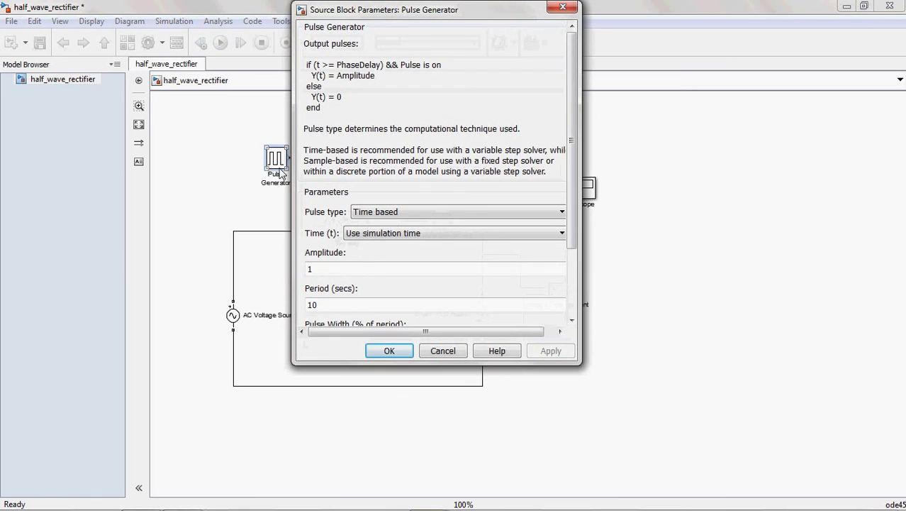
pyautogui.click(320, 272)
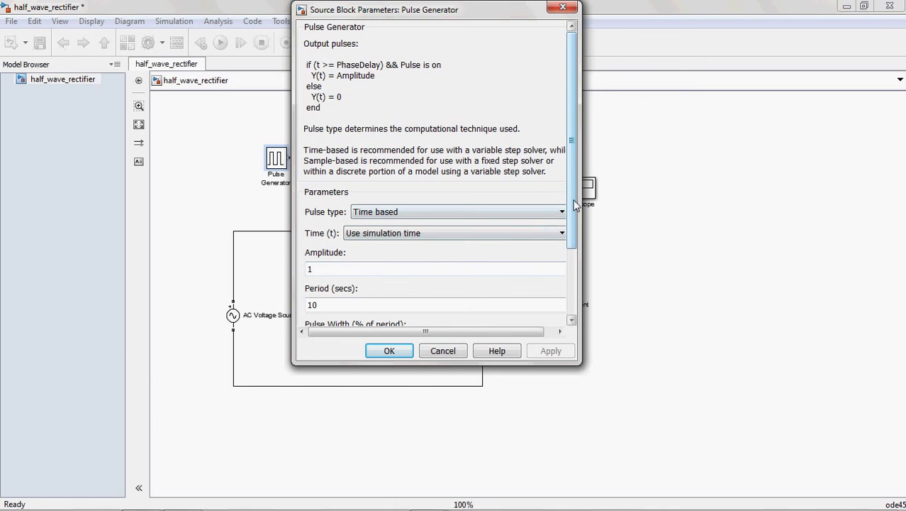
pyautogui.moveTo(576, 204); pyautogui.dragTo(576, 210)
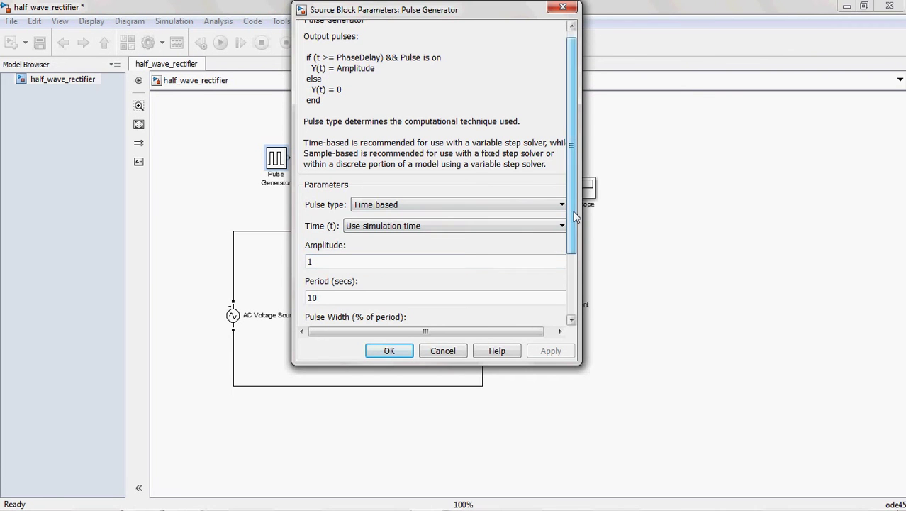
pyautogui.moveTo(576, 217); pyautogui.dragTo(577, 290)
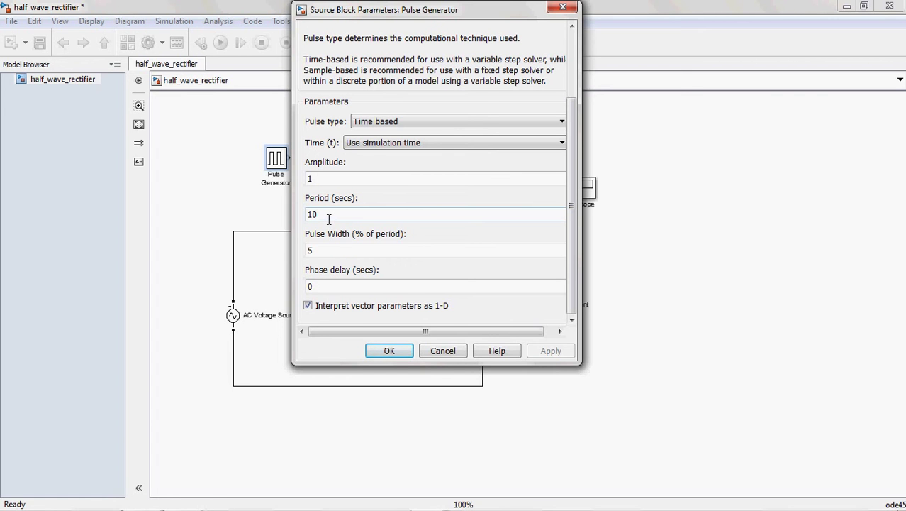
pyautogui.doubleClick(329, 219)
pyautogui.write('0')
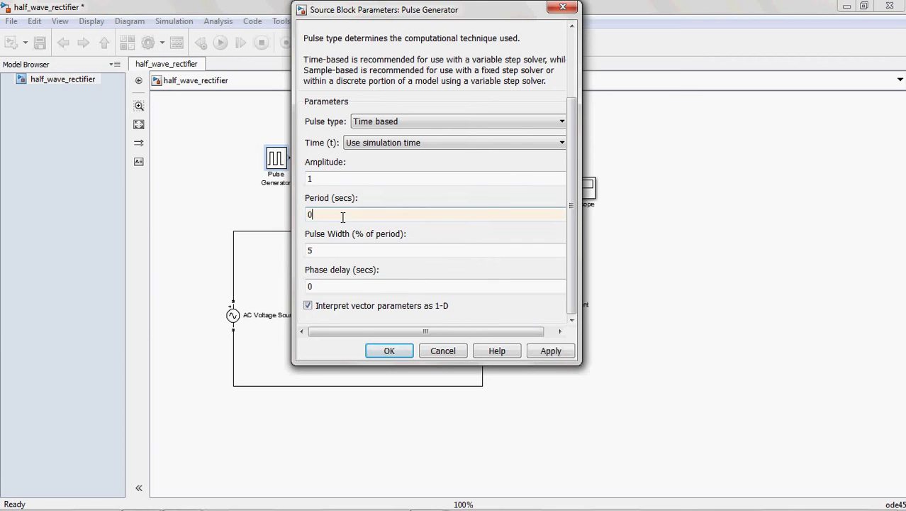
pyautogui.write('.02')
# Step: Set the Pulse Generator phase delay to 0.0025 seconds, apply, and close
pyautogui.doubleClick(324, 292)
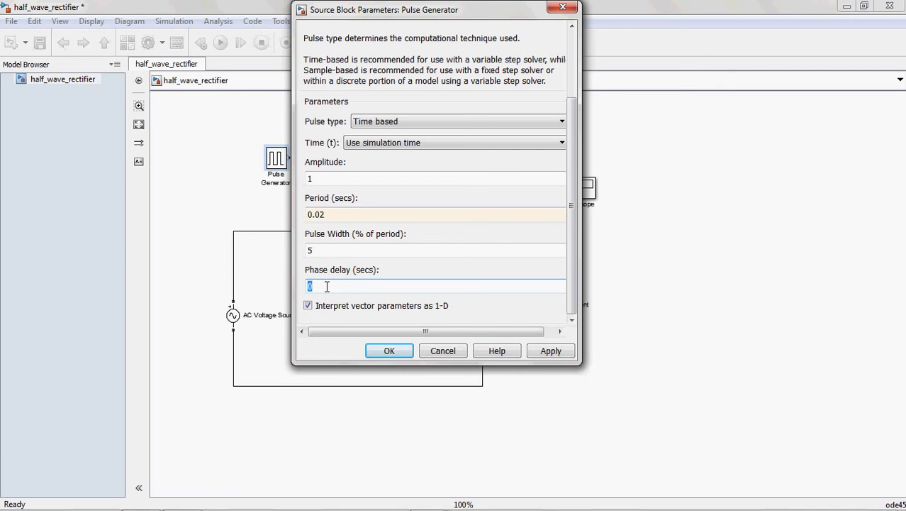
pyautogui.write('0.0025')
pyautogui.click(543, 352)
pyautogui.click(384, 351)
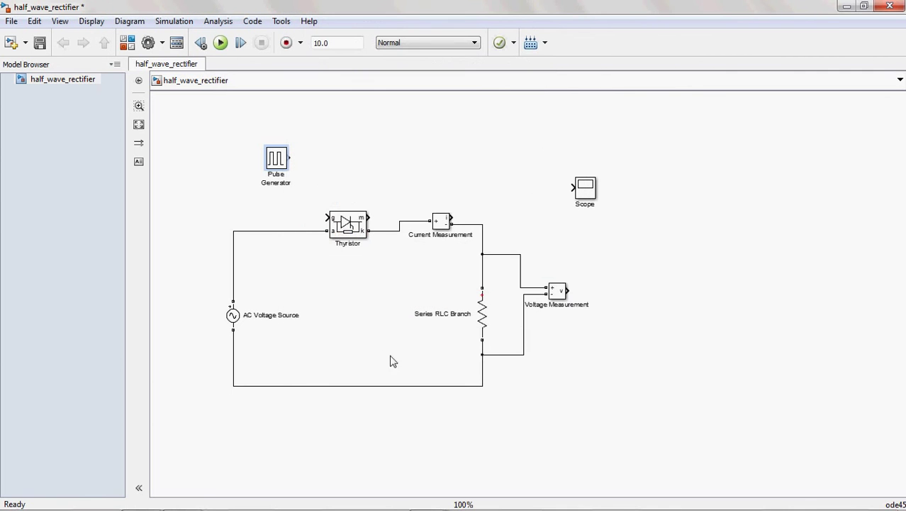
# Step: Wire the Pulse Generator to the Thyristor gate; set the AC source to 230 V peak, 50 Hz
pyautogui.click(704, 271)
pyautogui.moveTo(300, 166); pyautogui.dragTo(335, 225)
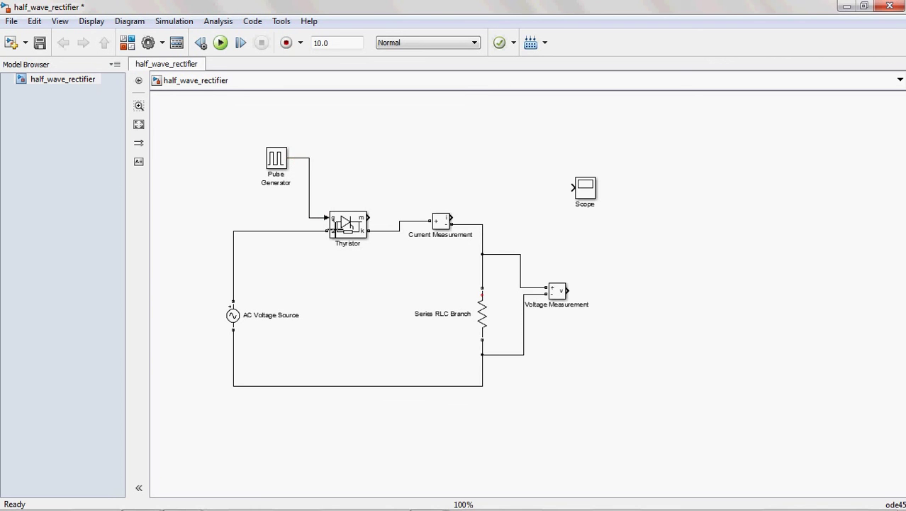
pyautogui.click(236, 316)
pyautogui.doubleClick(236, 316)
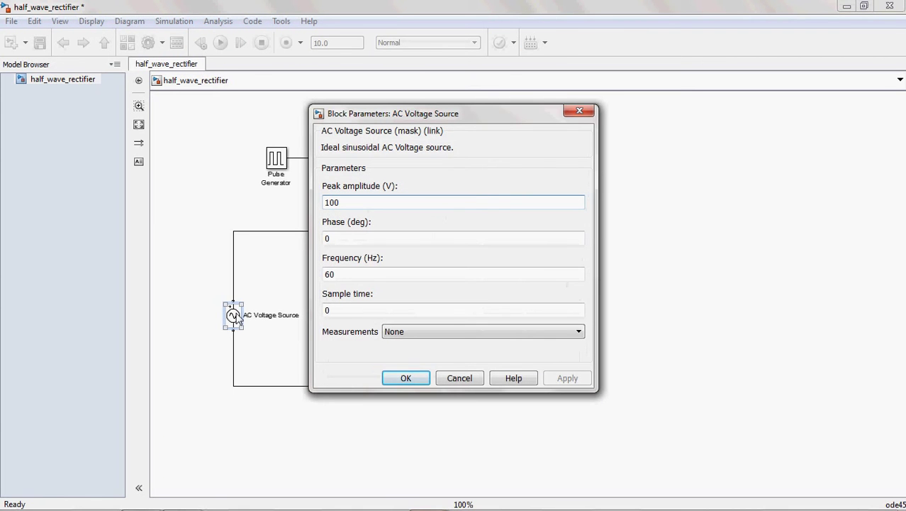
pyautogui.doubleClick(357, 209)
pyautogui.write('230')
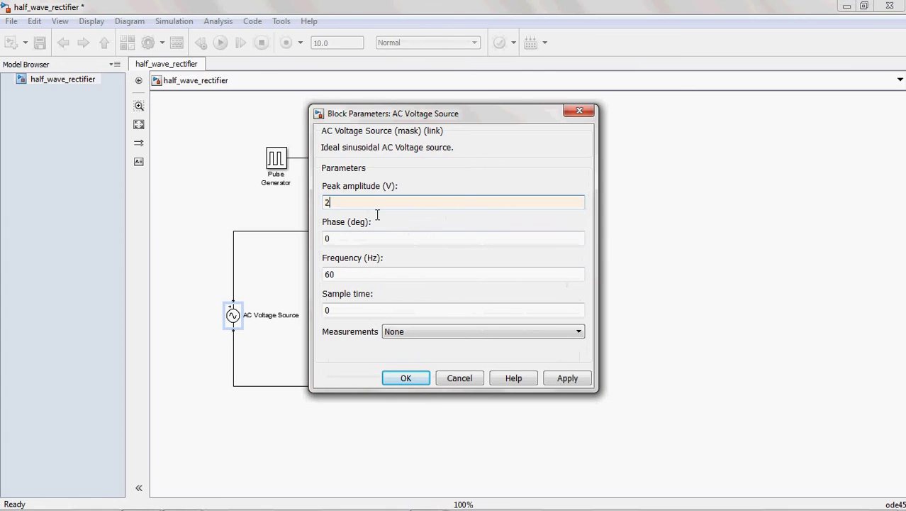
pyautogui.doubleClick(336, 274)
pyautogui.write('50')
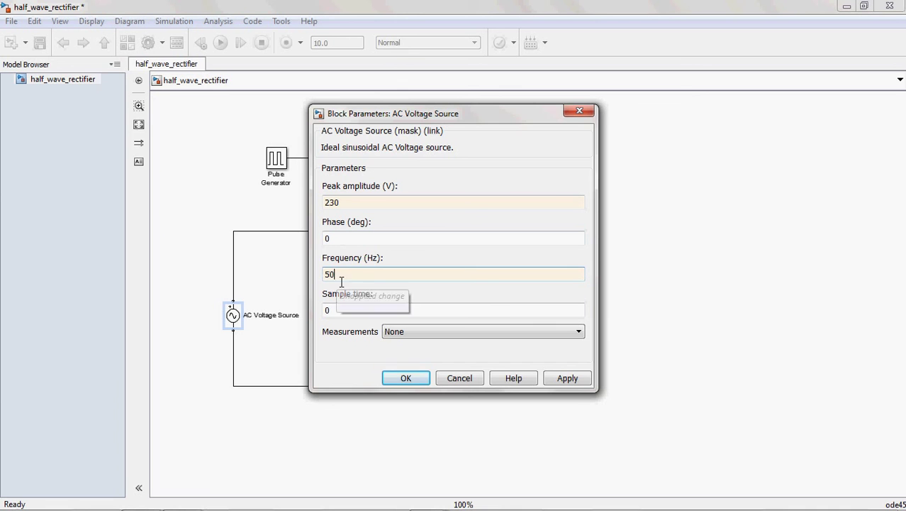
pyautogui.click(561, 379)
pyautogui.click(405, 379)
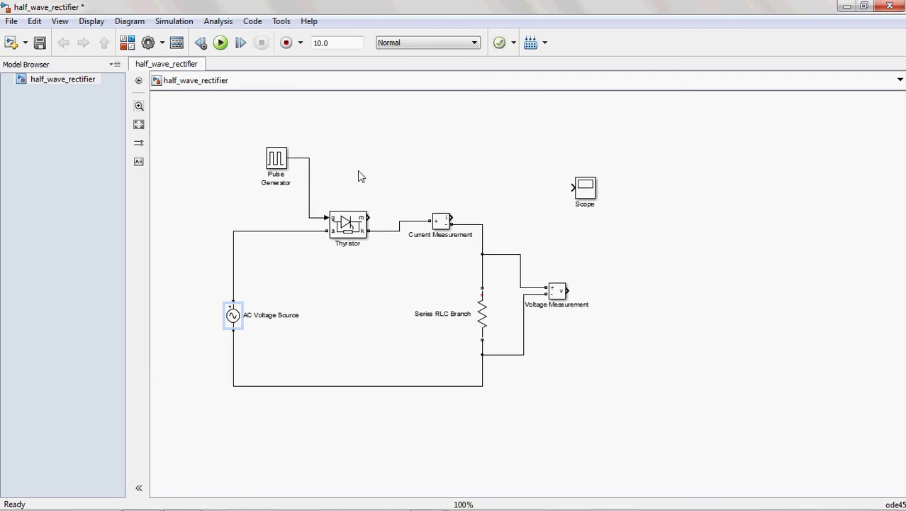
# Step: Set the Scope's Number of axes to 3 in its Parameters
pyautogui.doubleClick(588, 196)
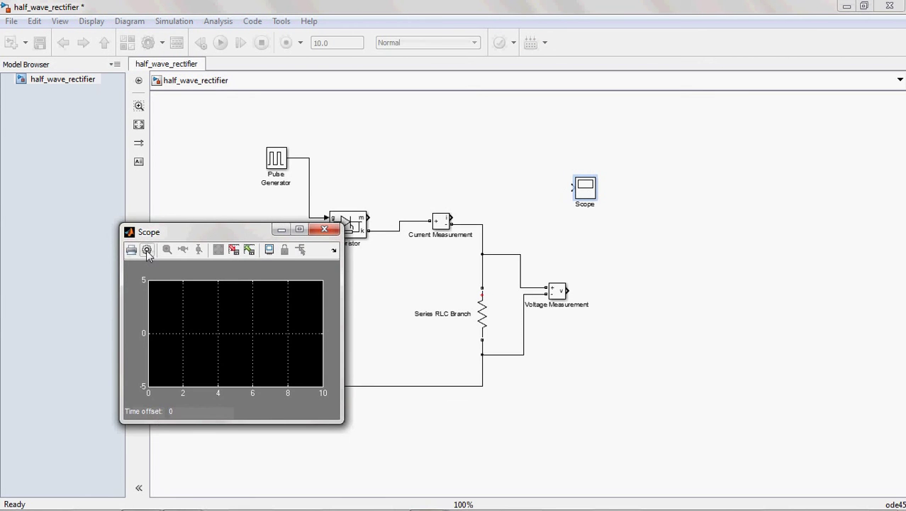
pyautogui.click(147, 250)
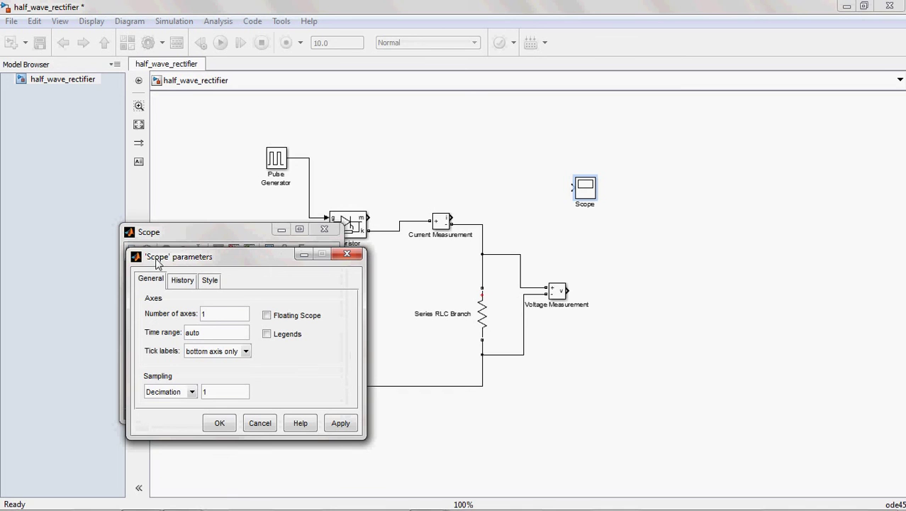
pyautogui.doubleClick(209, 319)
pyautogui.click(223, 424)
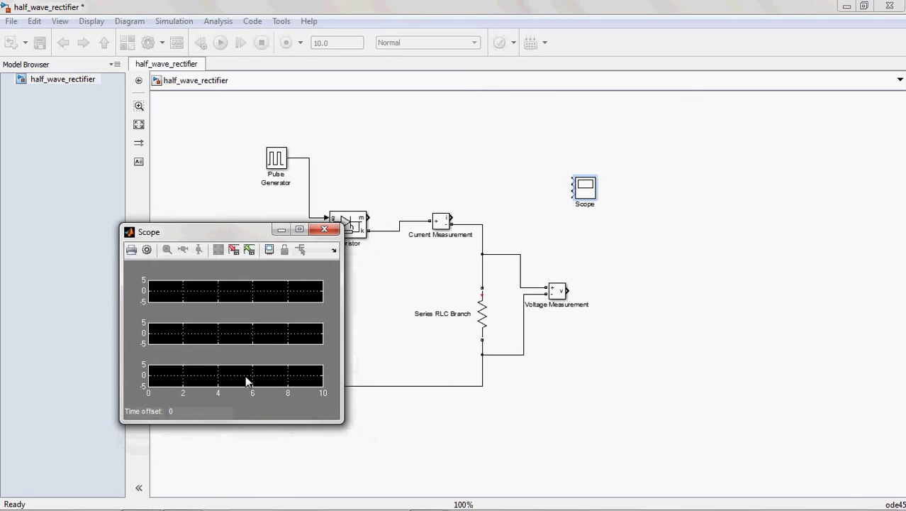
pyautogui.click(324, 229)
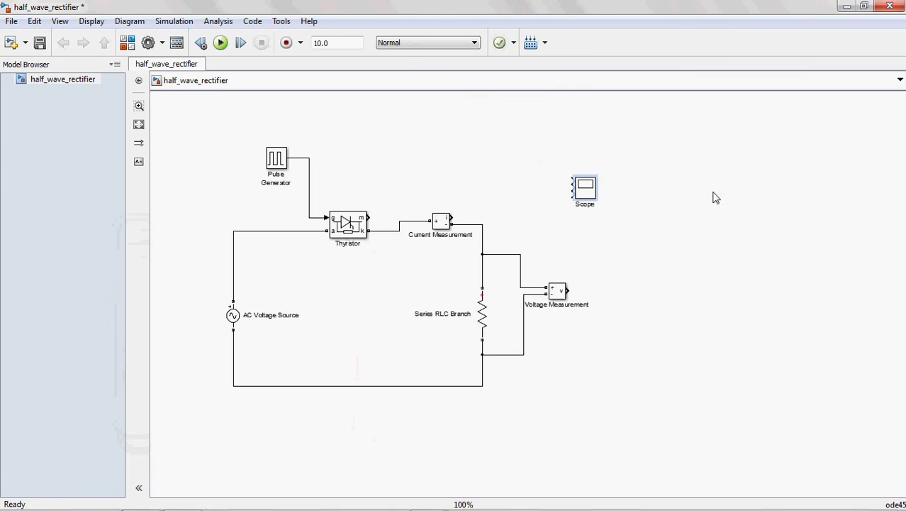
# Step: Enlarge the Scope block and wire the pulse, voltage and current signals to its three inputs
pyautogui.moveTo(603, 208); pyautogui.dragTo(624, 164)
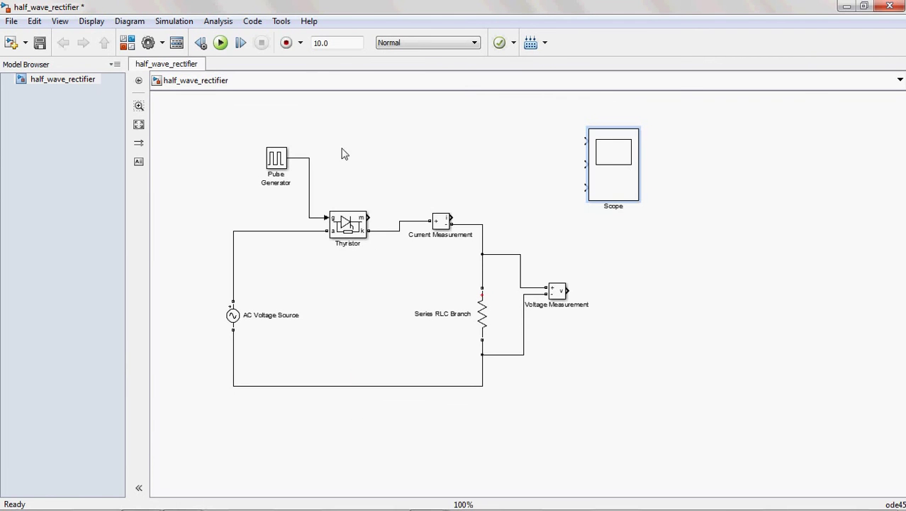
pyautogui.moveTo(586, 141); pyautogui.dragTo(317, 174)
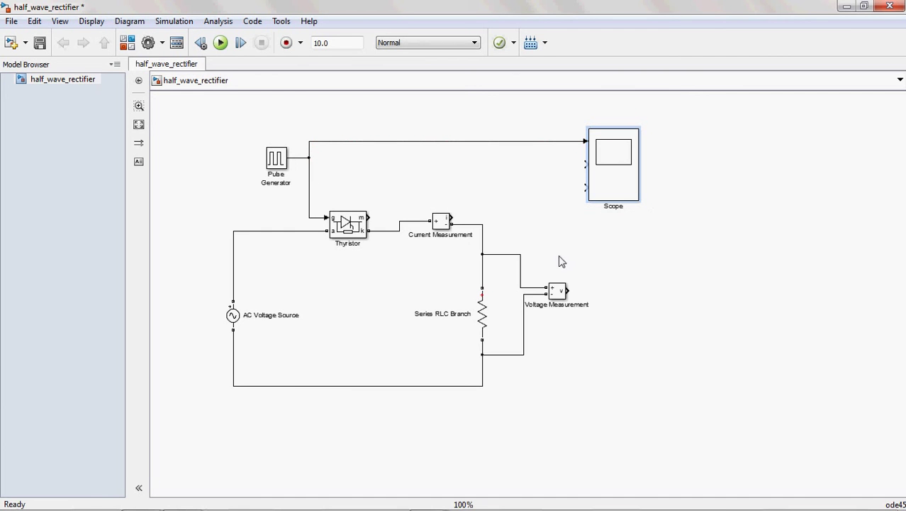
pyautogui.moveTo(569, 291); pyautogui.dragTo(641, 186)
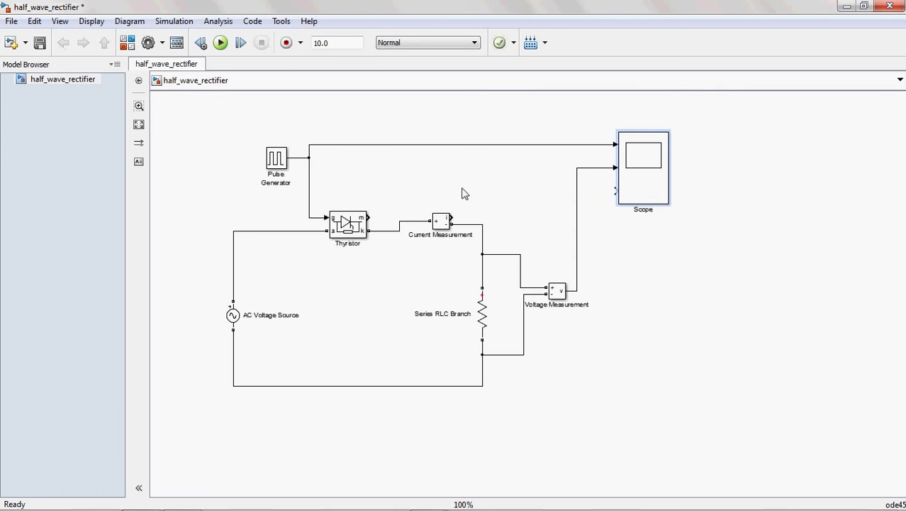
pyautogui.moveTo(455, 223); pyautogui.dragTo(623, 206)
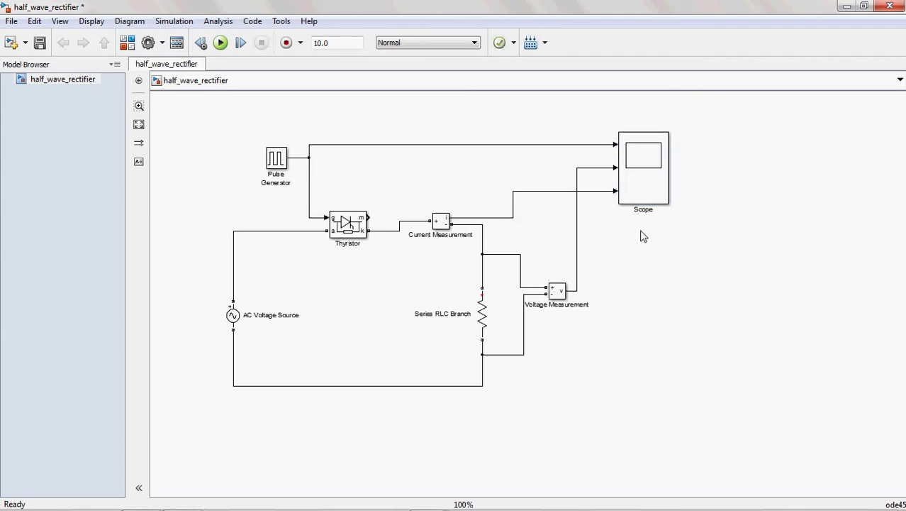
pyautogui.click(653, 181)
# Step: Maximize the Scope and title the top axis 'pulses'
pyautogui.doubleClick(652, 176)
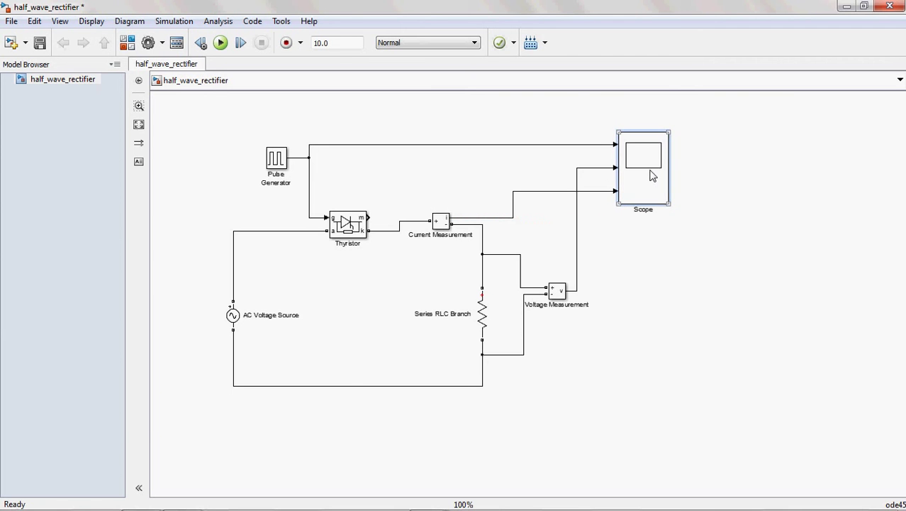
pyautogui.click(299, 230)
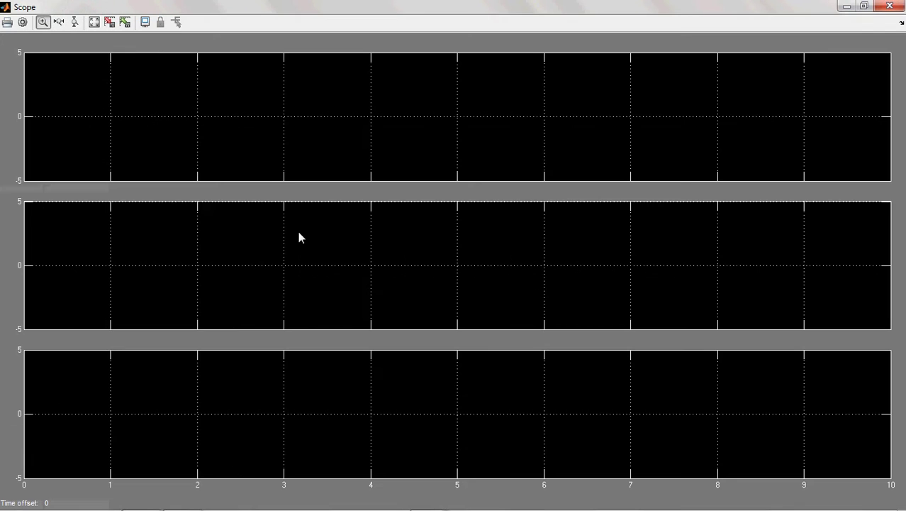
pyautogui.rightClick(338, 111)
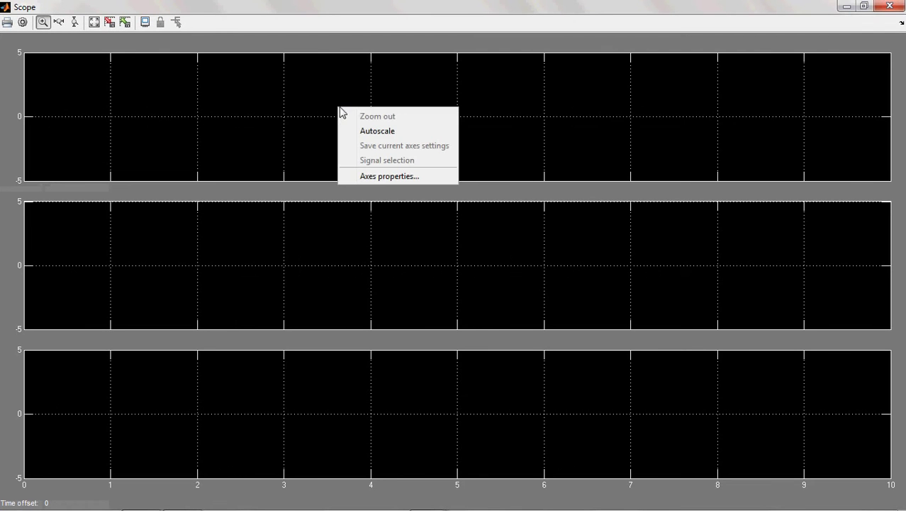
pyautogui.click(380, 177)
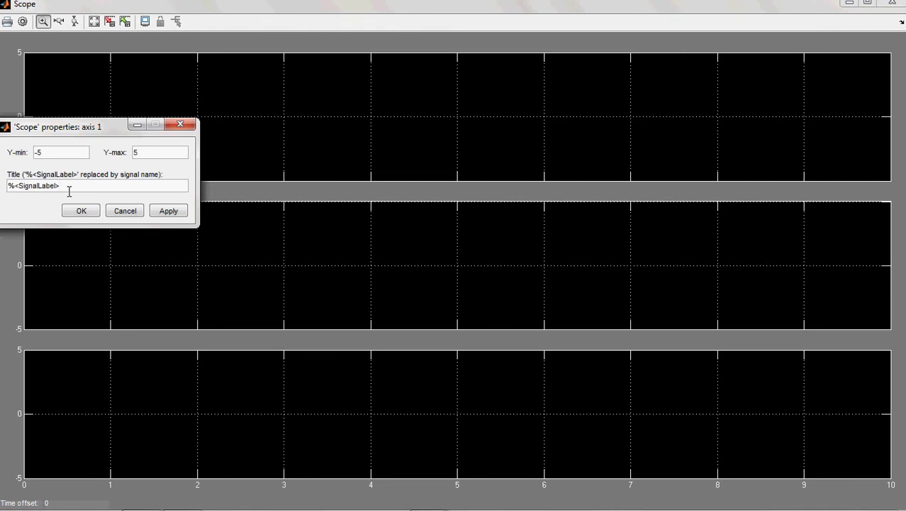
pyautogui.moveTo(64, 191); pyautogui.dragTo(13, 190)
pyautogui.write('pulses')
pyautogui.click(180, 211)
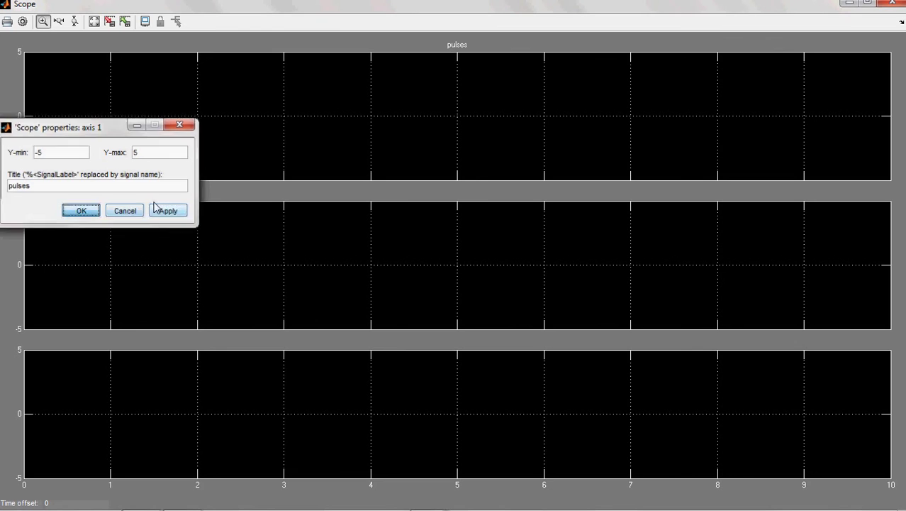
pyautogui.press('Return')
# Step: Title the middle axis 'output voltage'
pyautogui.rightClick(439, 262)
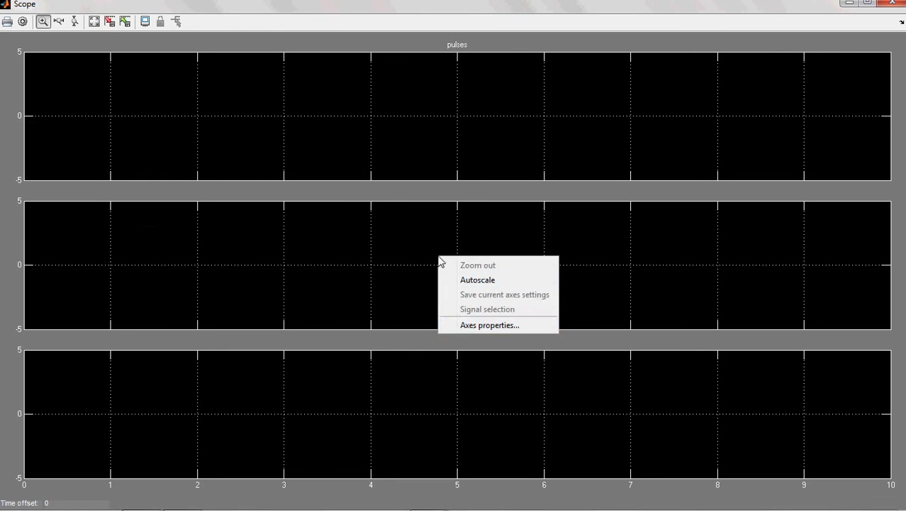
pyautogui.click(480, 326)
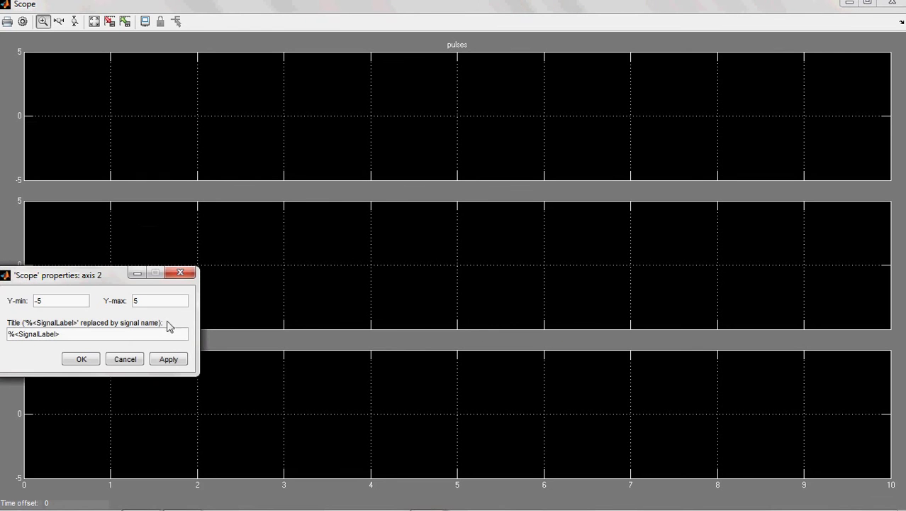
pyautogui.moveTo(71, 338); pyautogui.dragTo(7, 341)
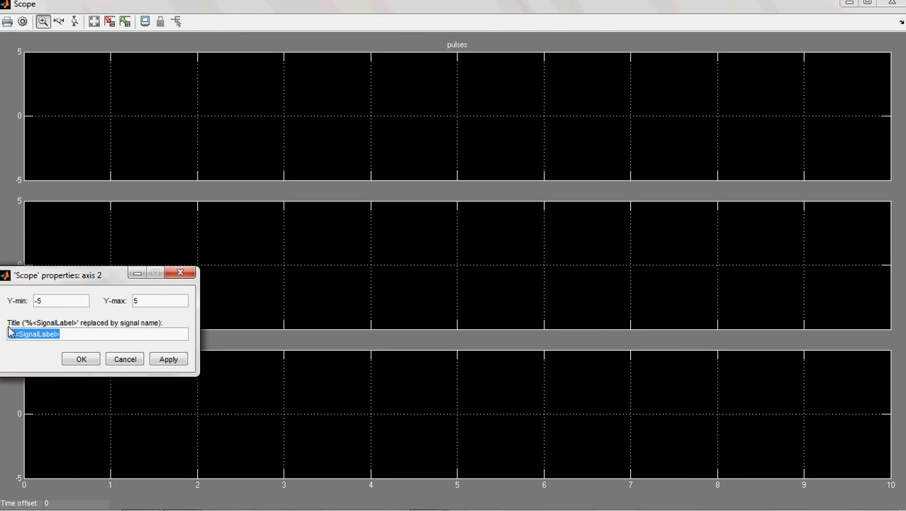
pyautogui.press('BackSpace')
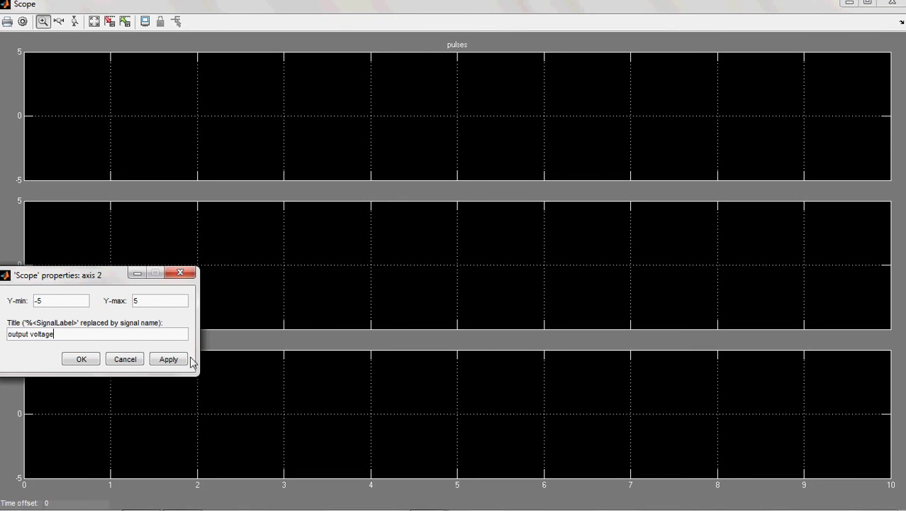
pyautogui.click(167, 362)
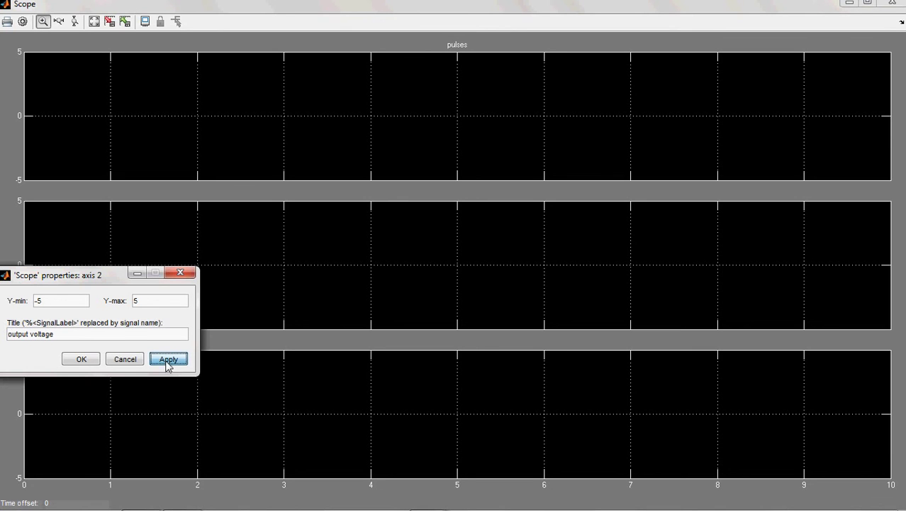
pyautogui.click(84, 359)
# Step: Title the bottom axis 'ouput current' and close the Scope window
pyautogui.click(322, 409)
pyautogui.rightClick(323, 410)
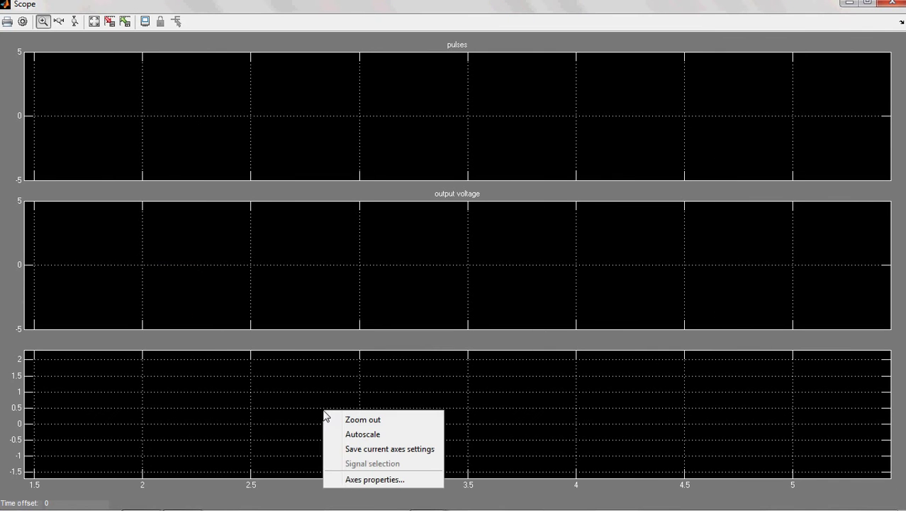
pyautogui.click(376, 479)
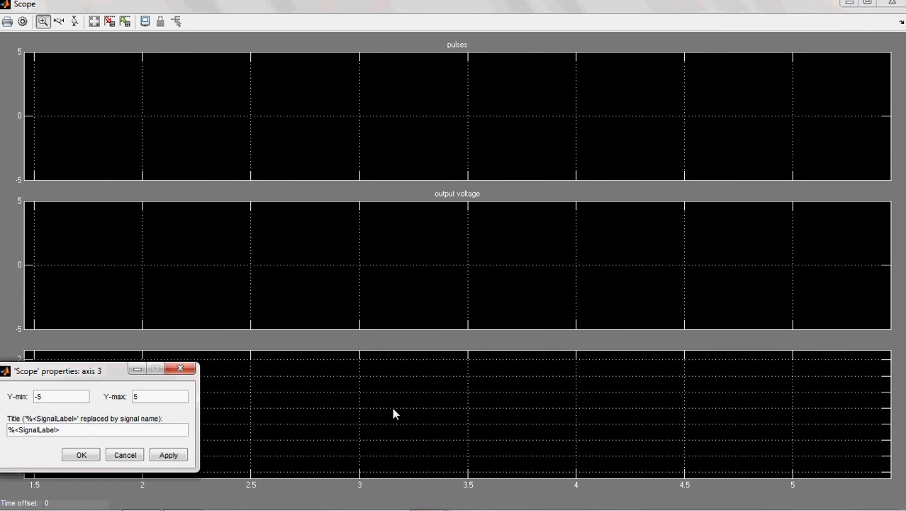
pyautogui.click(73, 434)
pyautogui.keyDown('shift'); pyautogui.click(7, 436); pyautogui.keyUp('shift')
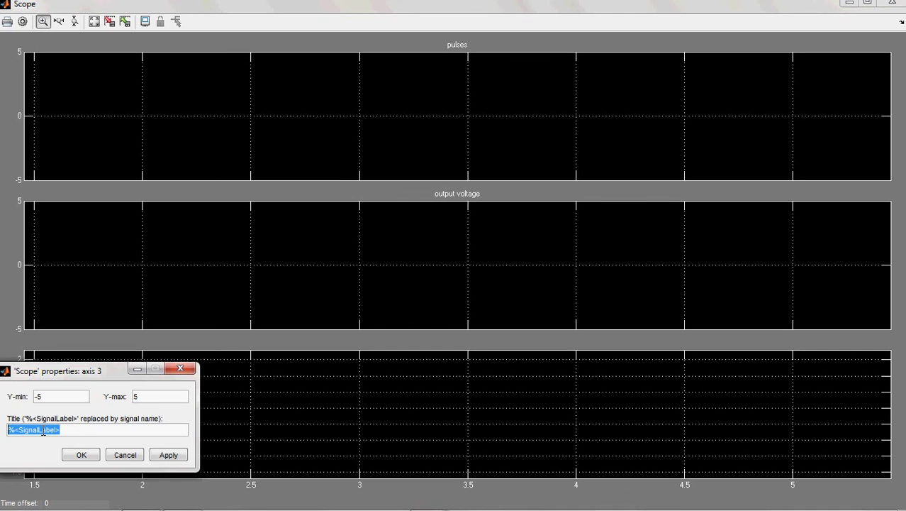
pyautogui.keyDown('shift'); pyautogui.click(40, 433); pyautogui.keyUp('shift')
pyautogui.click(41, 433)
pyautogui.keyDown('shift'); pyautogui.click(8, 437); pyautogui.keyUp('shift')
pyautogui.write('ou')
pyautogui.write('put current')
pyautogui.click(168, 455)
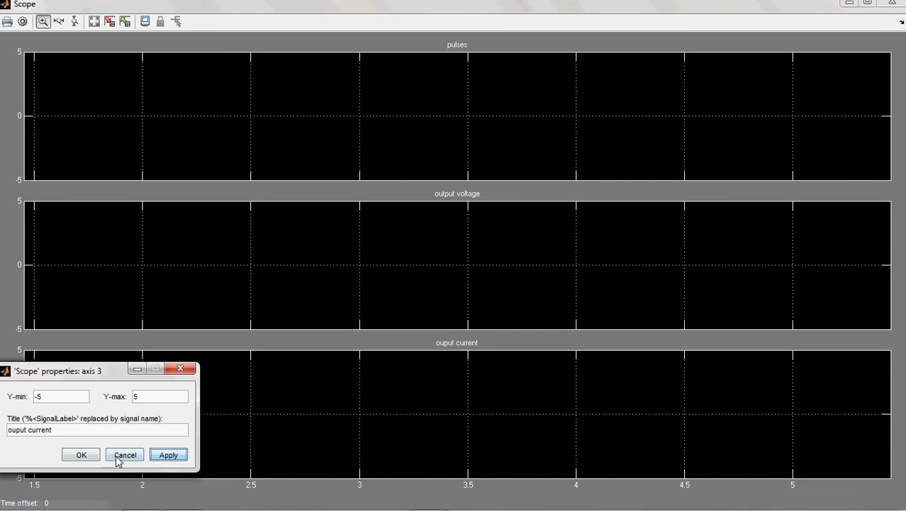
pyautogui.click(82, 455)
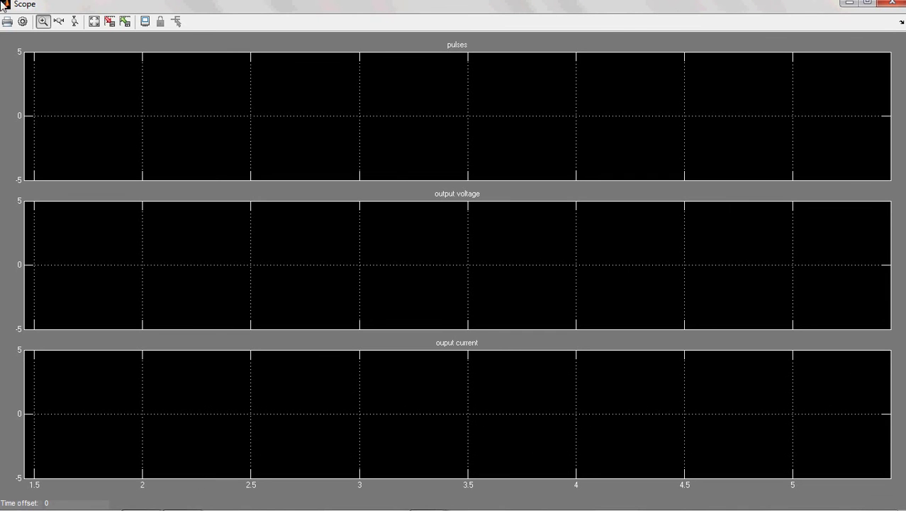
pyautogui.click(892, 3)
pyautogui.click(743, 237)
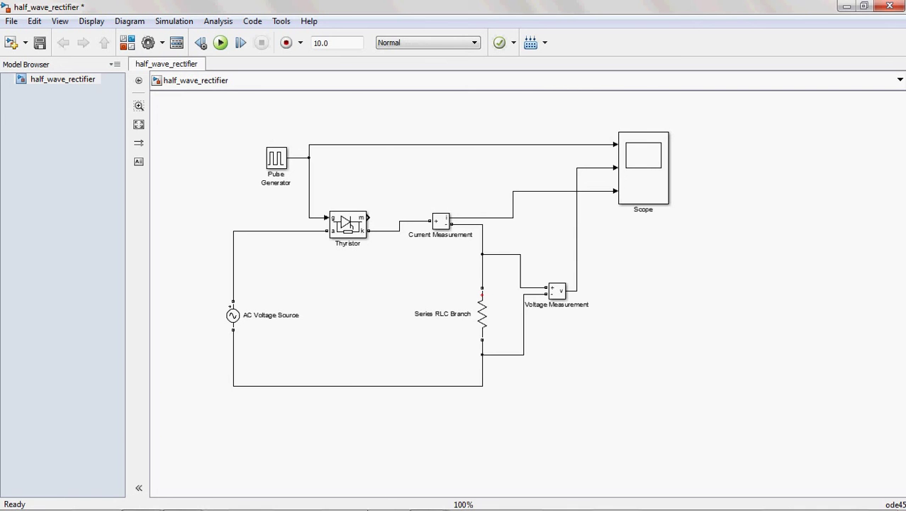
# Step: Add a powergui block from the Library Browser and place it at the diagram's top-left
pyautogui.moveTo(364, 503)
pyautogui.moveTo(423, 501)
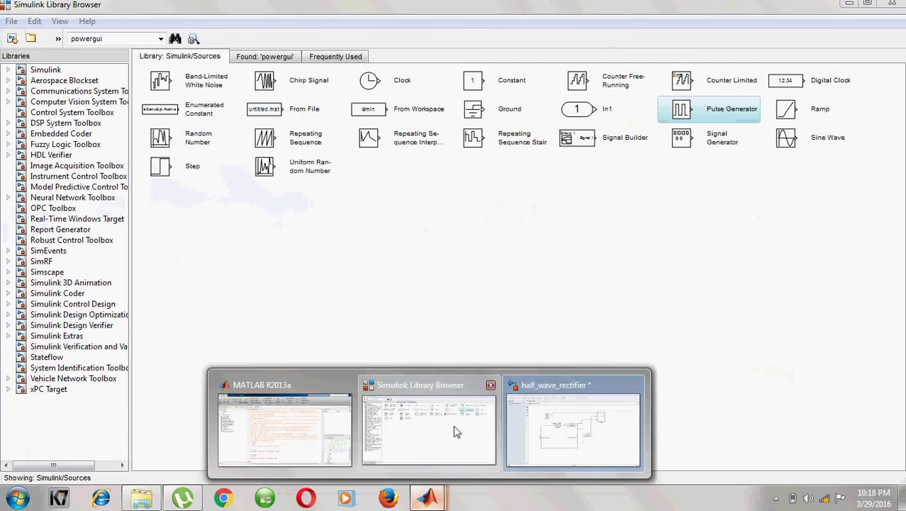
pyautogui.click(454, 429)
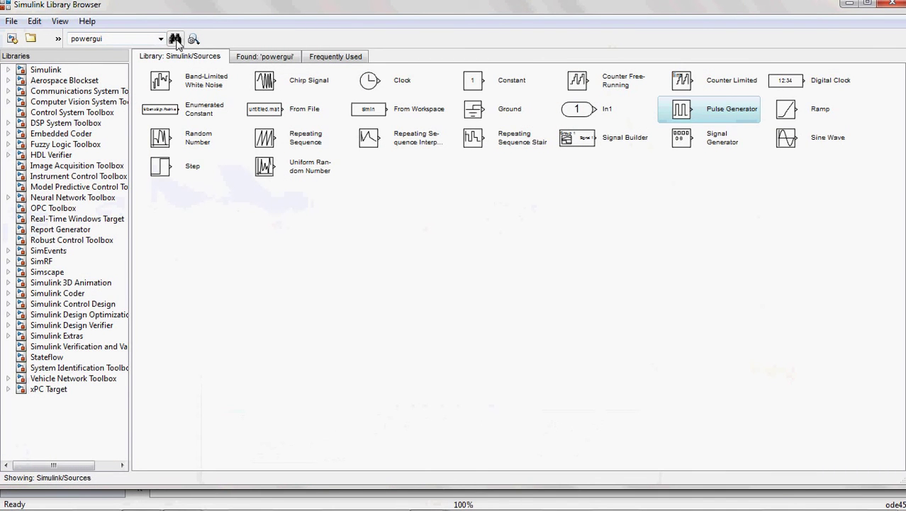
pyautogui.click(175, 39)
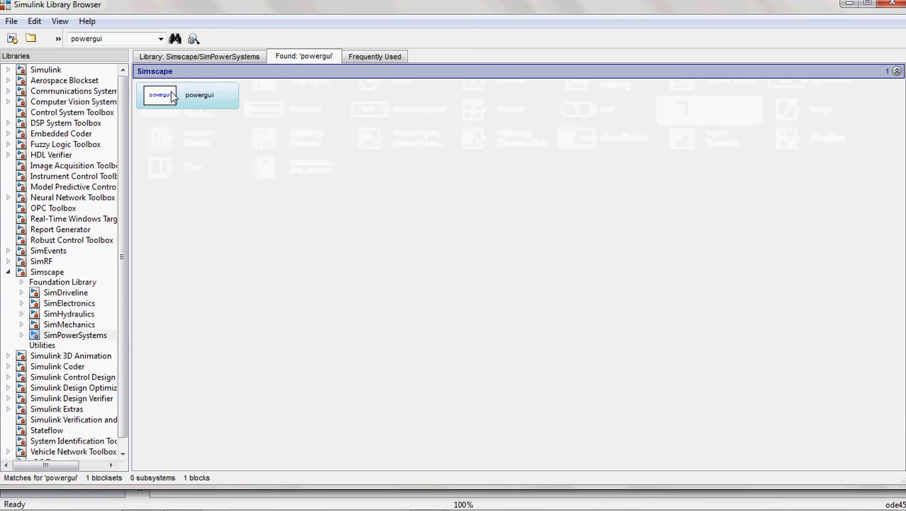
pyautogui.rightClick(172, 97)
pyautogui.click(203, 110)
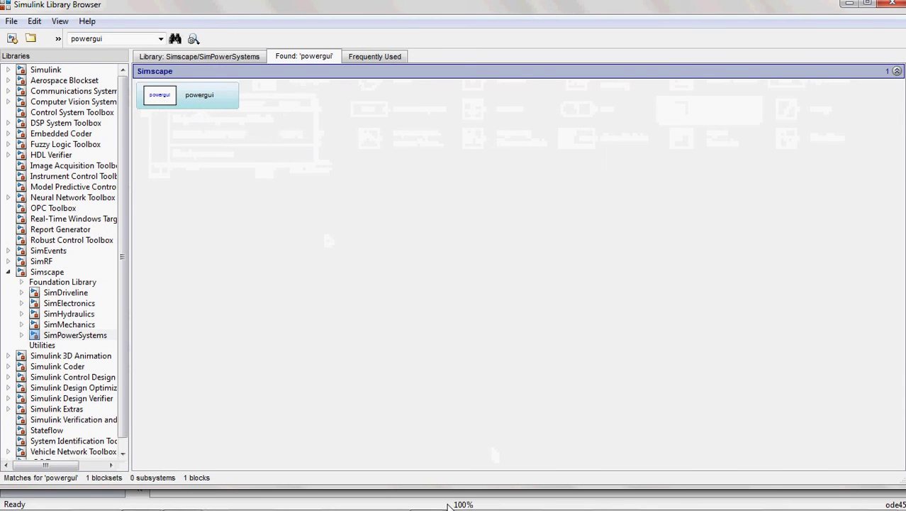
pyautogui.moveTo(427, 498)
pyautogui.click(564, 454)
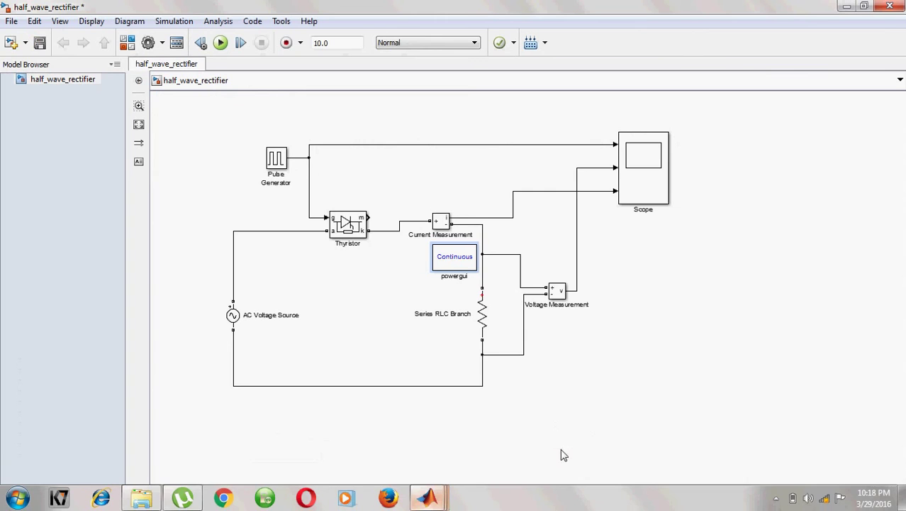
pyautogui.moveTo(449, 261); pyautogui.dragTo(181, 124)
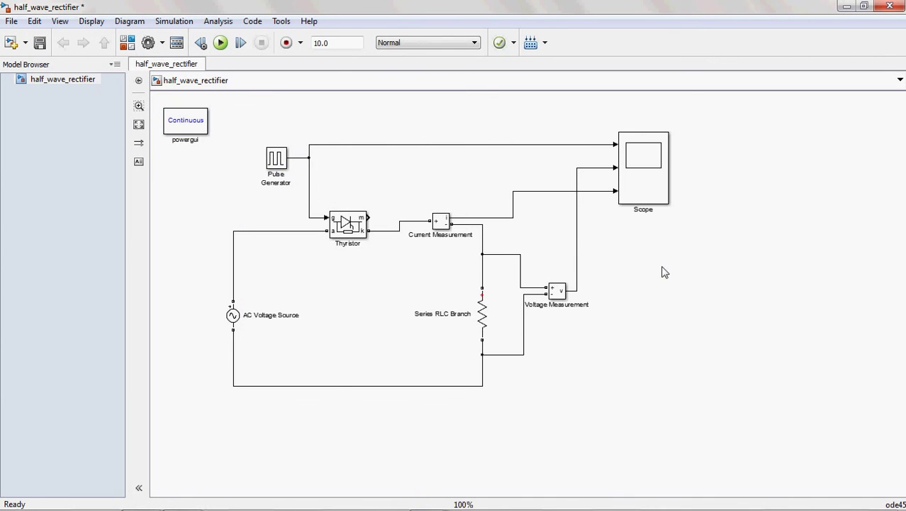
# Step: Keep the Thyristor's default parameters and change the stop time from 10.0 to 0.5
pyautogui.click(351, 247)
pyautogui.doubleClick(349, 222)
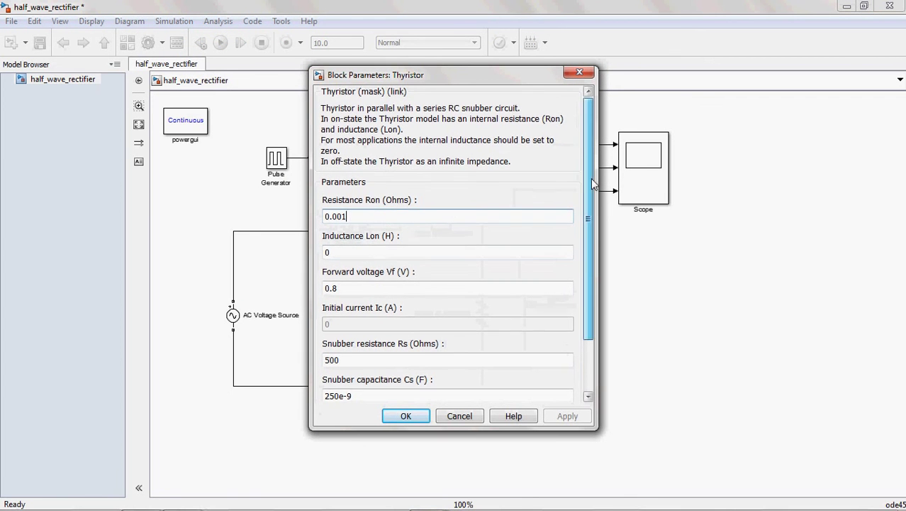
pyautogui.moveTo(591, 178)
pyautogui.mouseDown()
pyautogui.moveTo(590, 264)
pyautogui.moveTo(587, 190)
pyautogui.mouseUp()
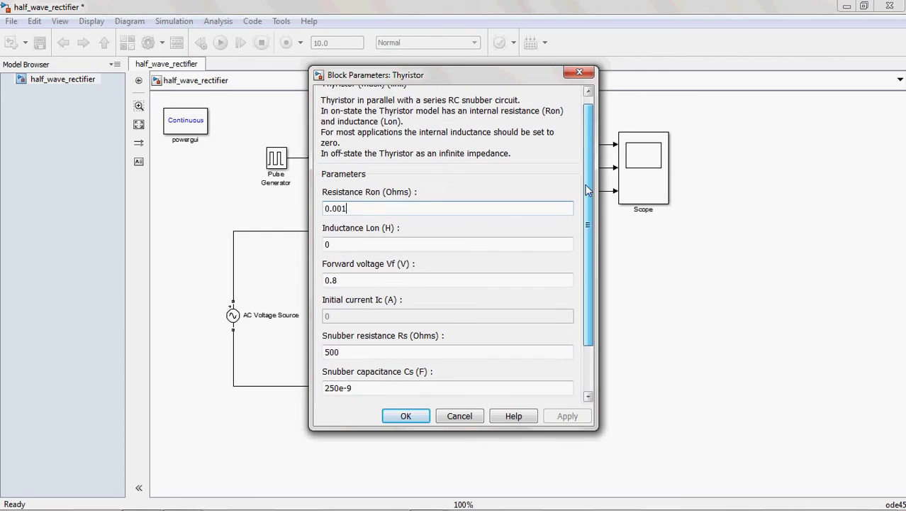
pyautogui.click(393, 416)
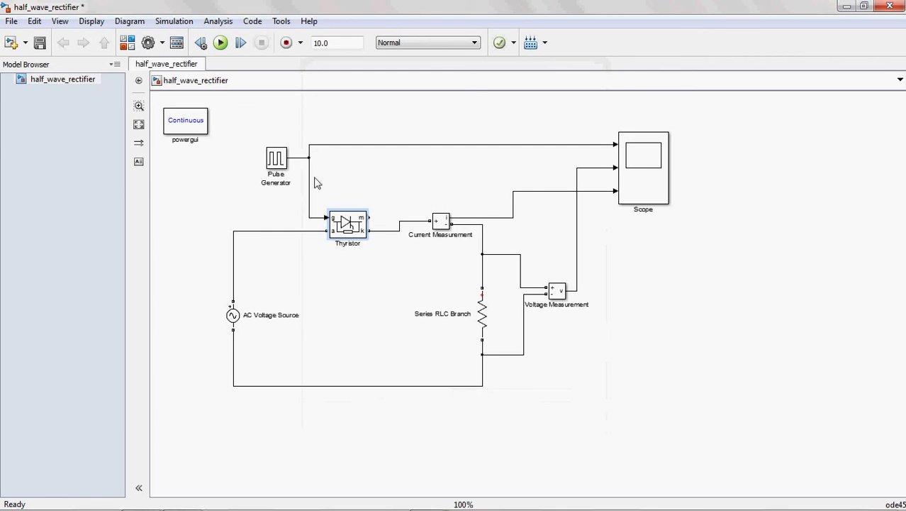
pyautogui.doubleClick(336, 46)
pyautogui.write('0.')
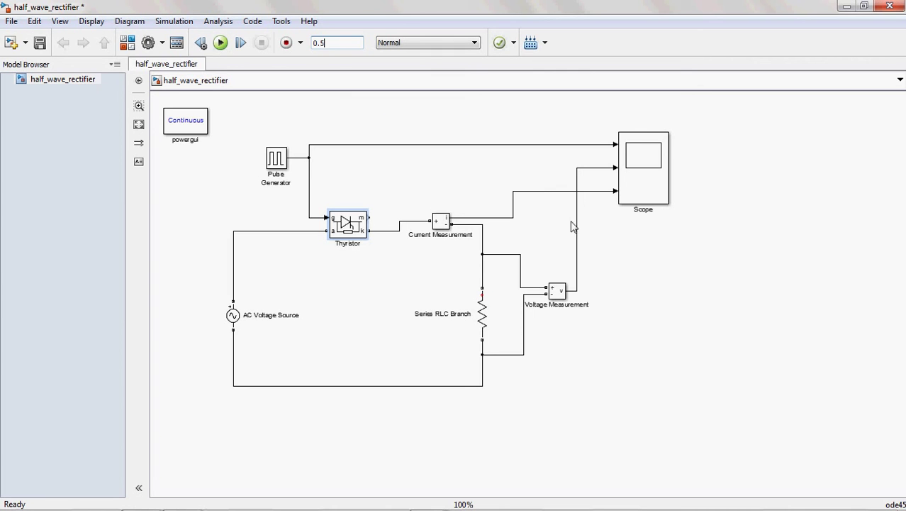
# Step: Run the simulation and autoscale the waveforms in the Scope
pyautogui.click(221, 43)
pyautogui.click(641, 178)
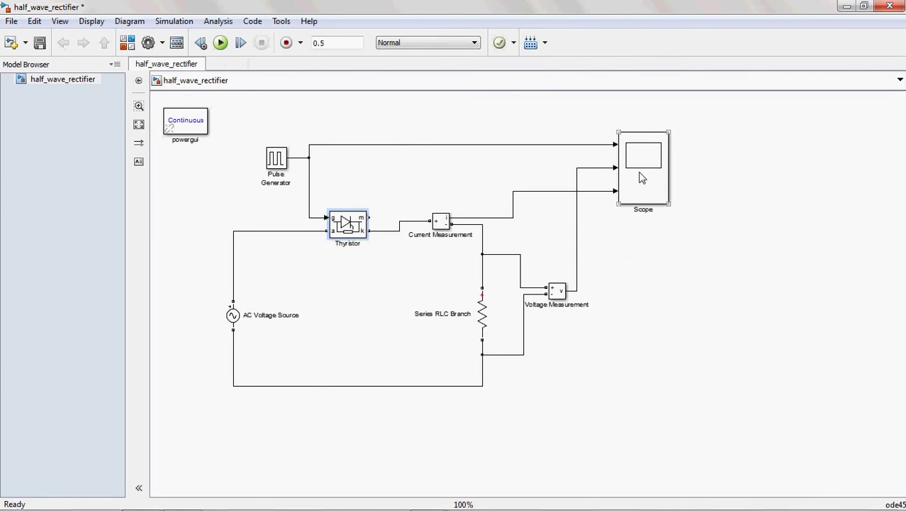
pyautogui.doubleClick(641, 178)
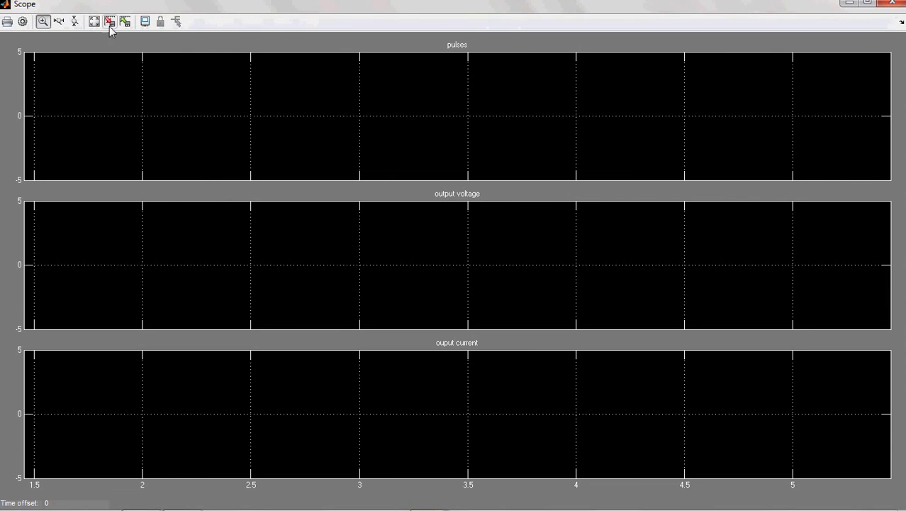
pyautogui.click(95, 23)
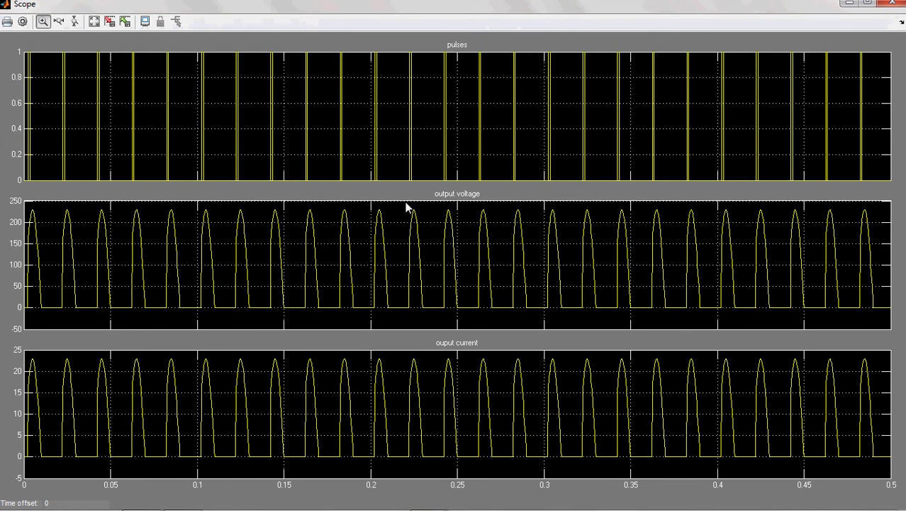
# Step: Set the pulses plot's Y-axis range to -5 to 5
pyautogui.rightClick(111, 103)
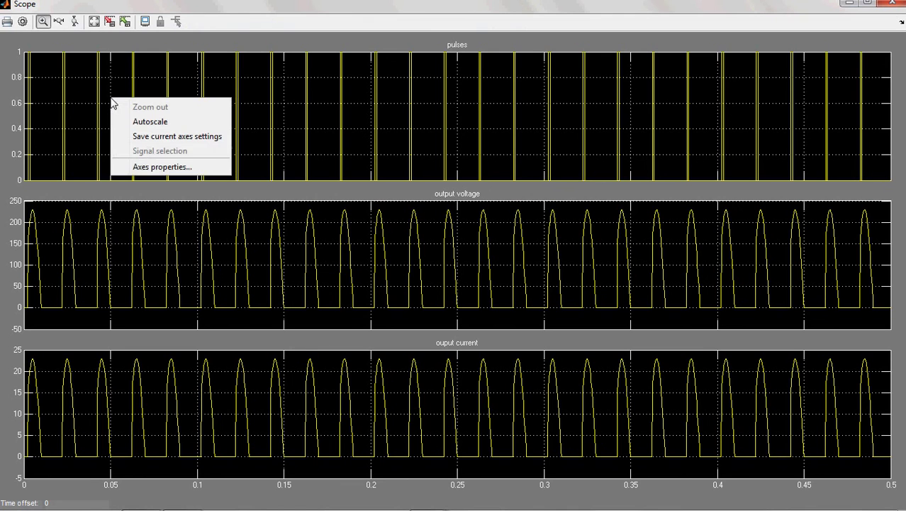
pyautogui.click(158, 168)
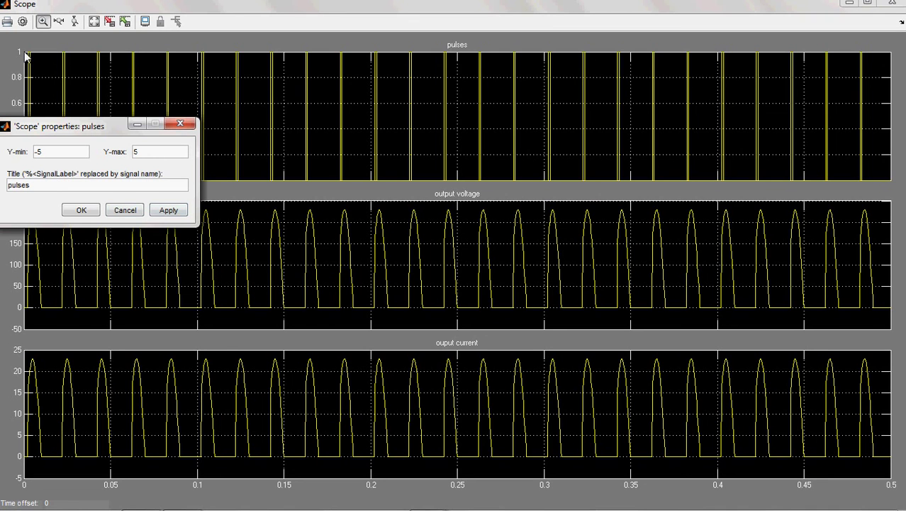
pyautogui.click(176, 213)
pyautogui.click(75, 210)
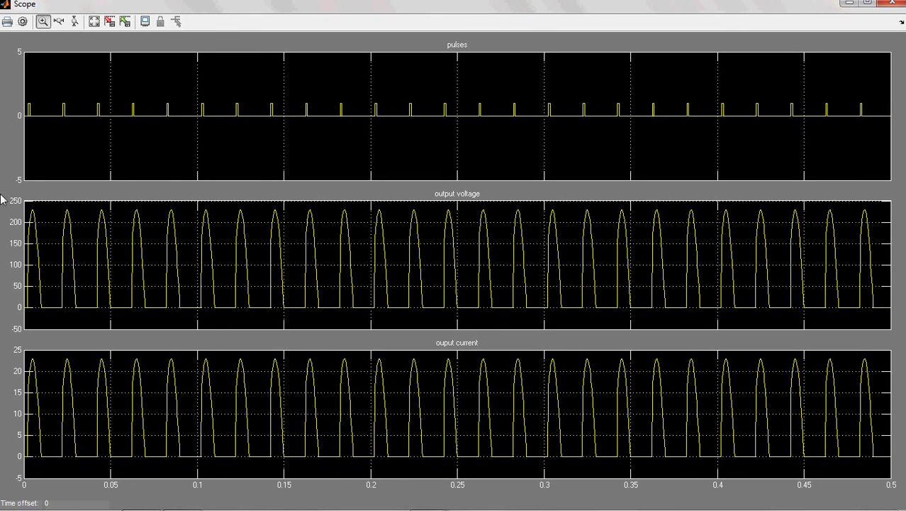
# Step: Set the Scope's time range to 0.1 and close the Scope window
pyautogui.click(23, 21)
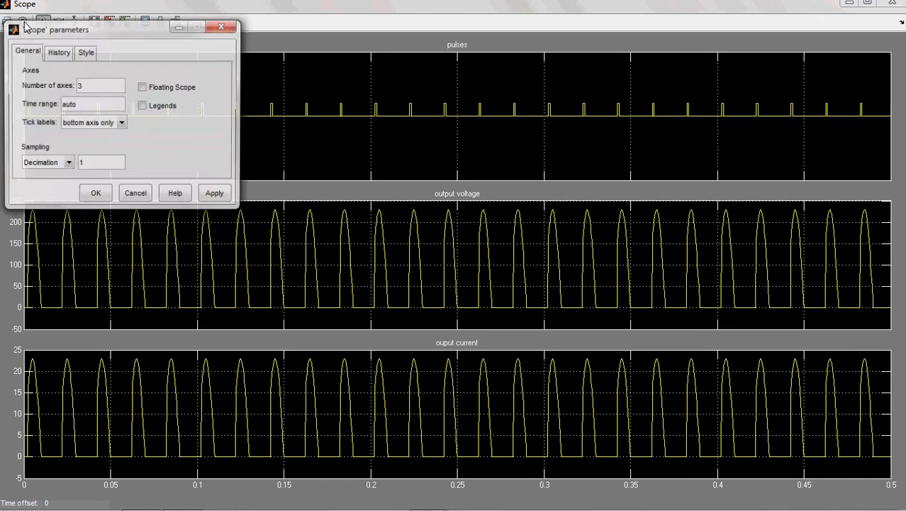
pyautogui.click(90, 110)
pyautogui.moveTo(90, 111); pyautogui.dragTo(63, 111)
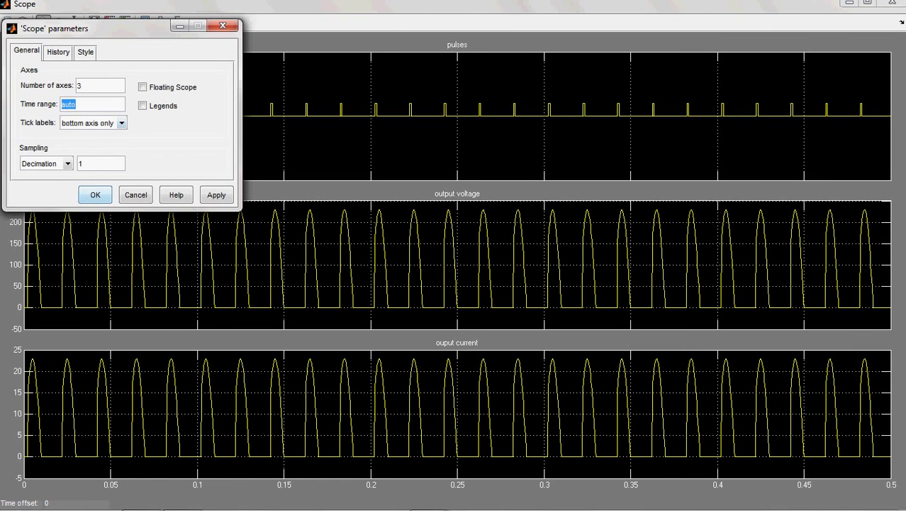
pyautogui.moveTo(899, 494)
pyautogui.write('0.1')
pyautogui.click(217, 197)
pyautogui.click(95, 195)
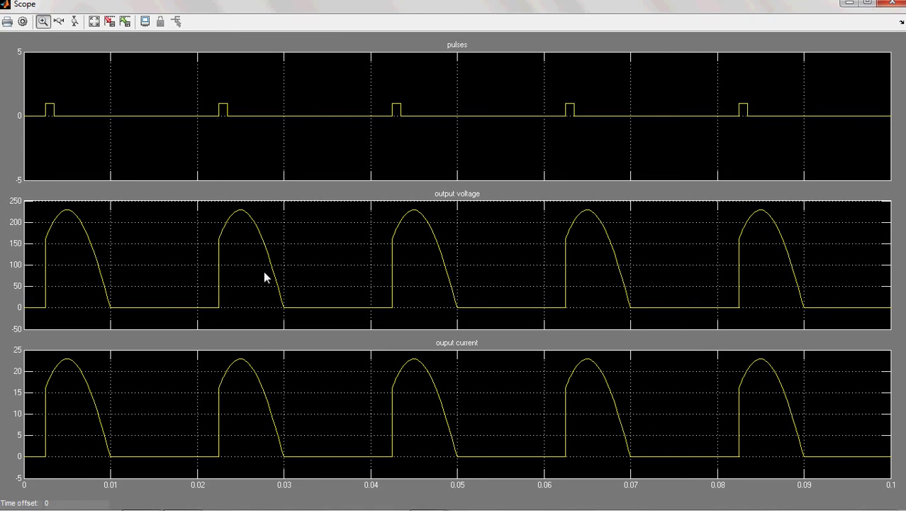
pyautogui.click(891, 6)
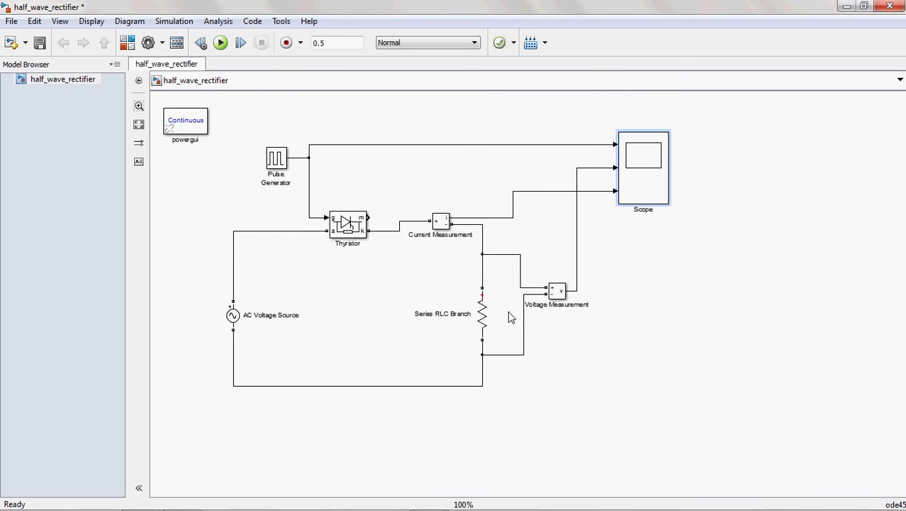
# Step: Make the Series RLC Branch an RL load with 10e-3 H inductance and rerun the simulation
pyautogui.click(482, 316)
pyautogui.doubleClick(482, 317)
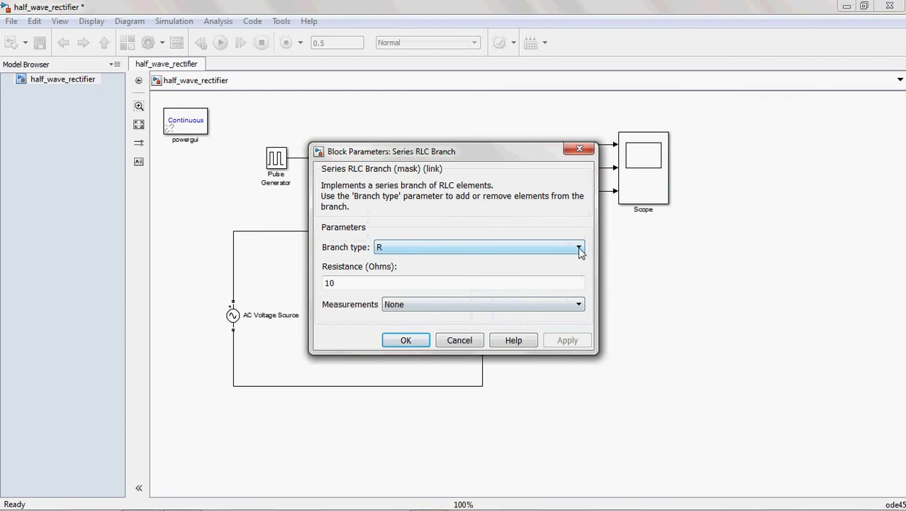
pyautogui.click(579, 248)
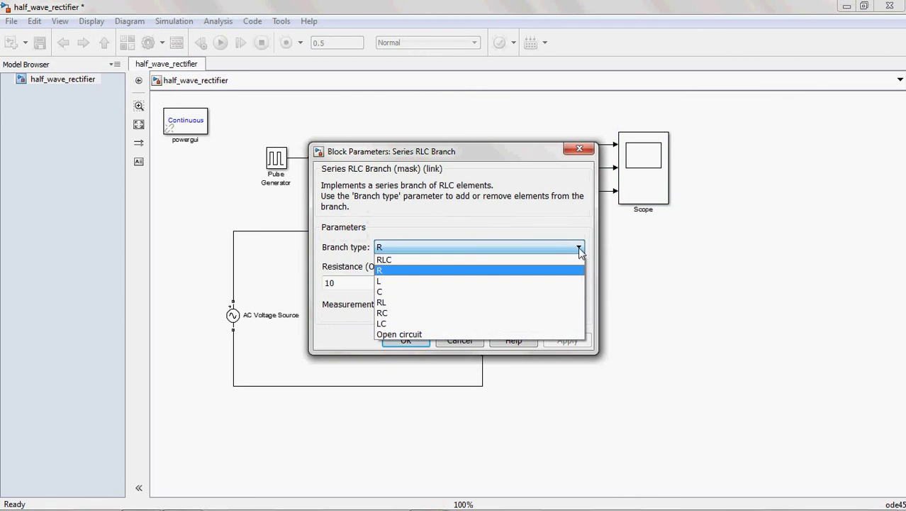
pyautogui.click(523, 302)
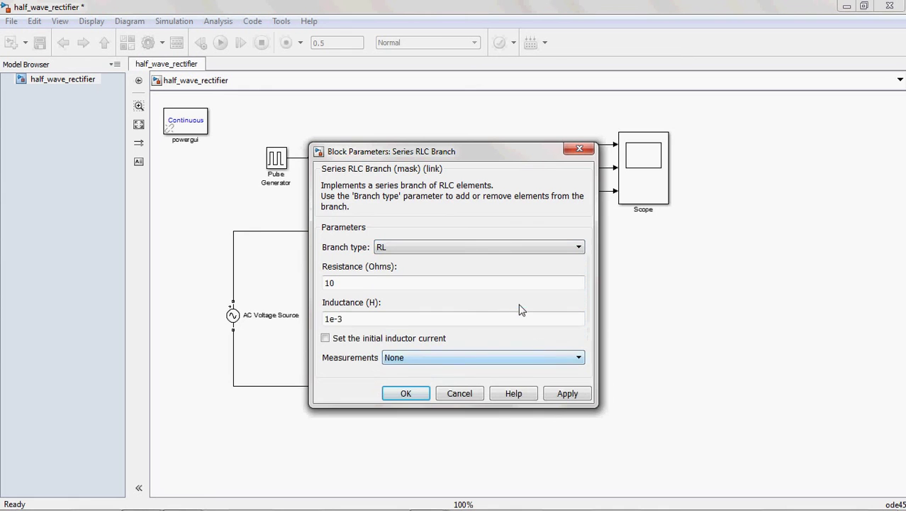
pyautogui.doubleClick(334, 320)
pyautogui.click(330, 321)
pyautogui.write('0')
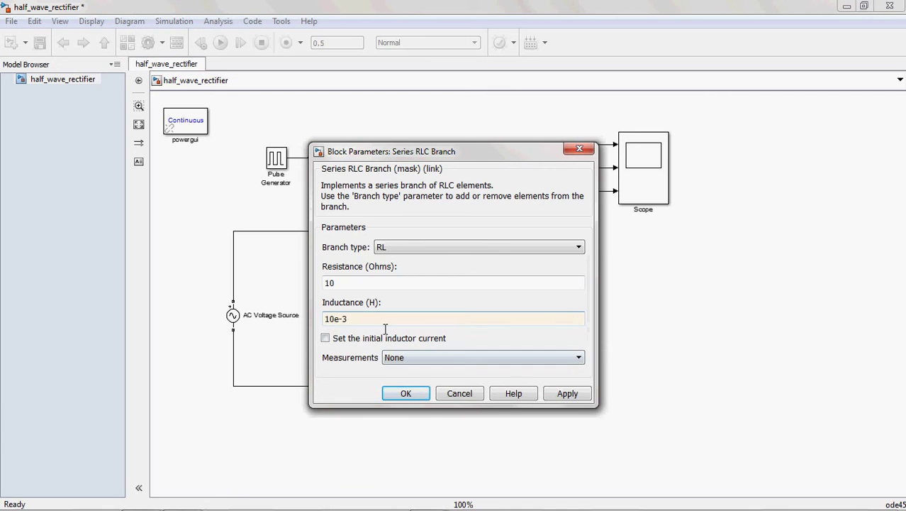
pyautogui.click(564, 394)
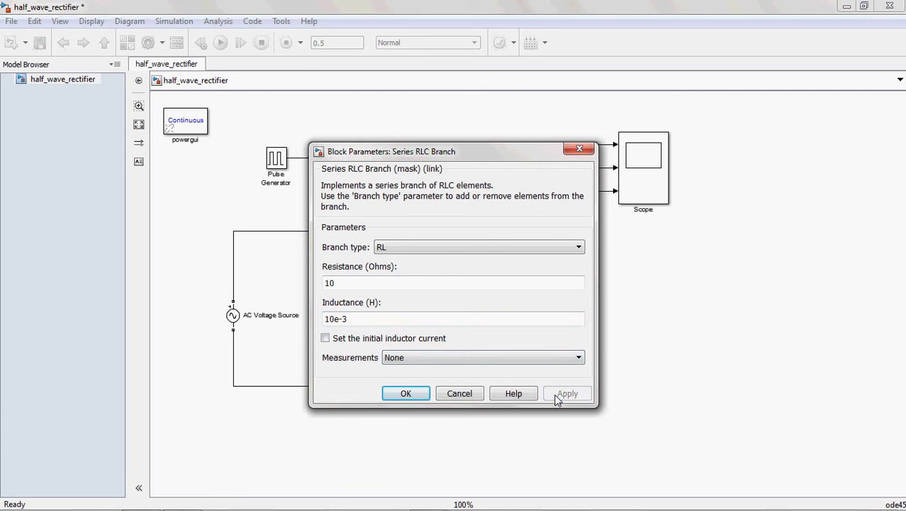
pyautogui.click(415, 394)
pyautogui.click(593, 385)
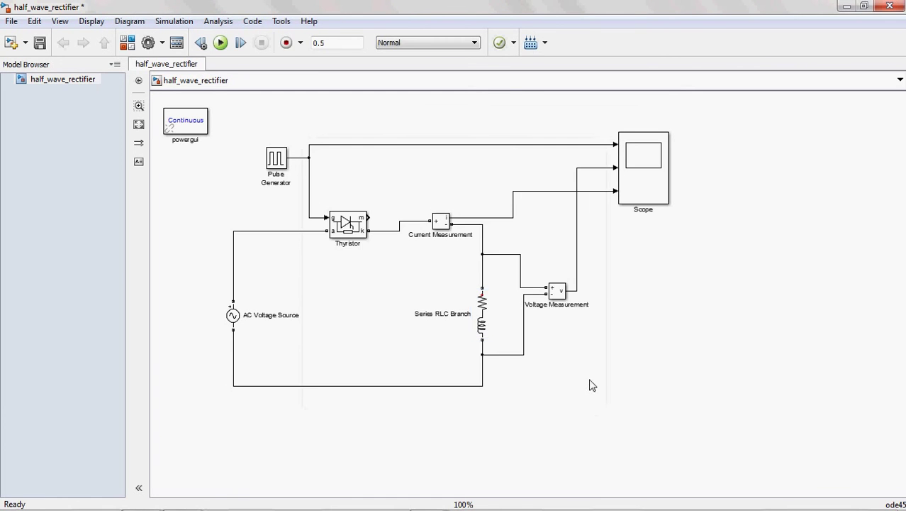
pyautogui.click(221, 43)
pyautogui.click(634, 175)
# Step: Autoscale the RL-load waveforms and apply a 0.1 time range in the Scope
pyautogui.doubleClick(634, 175)
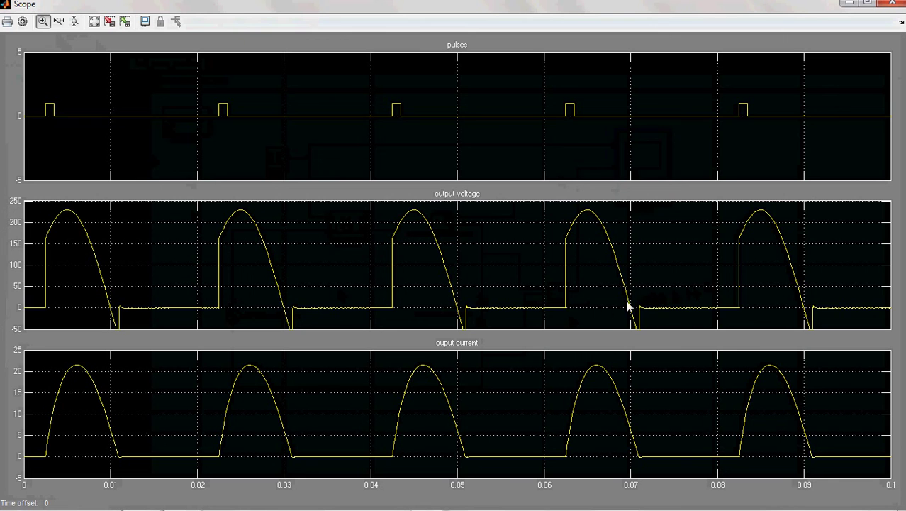
pyautogui.click(93, 21)
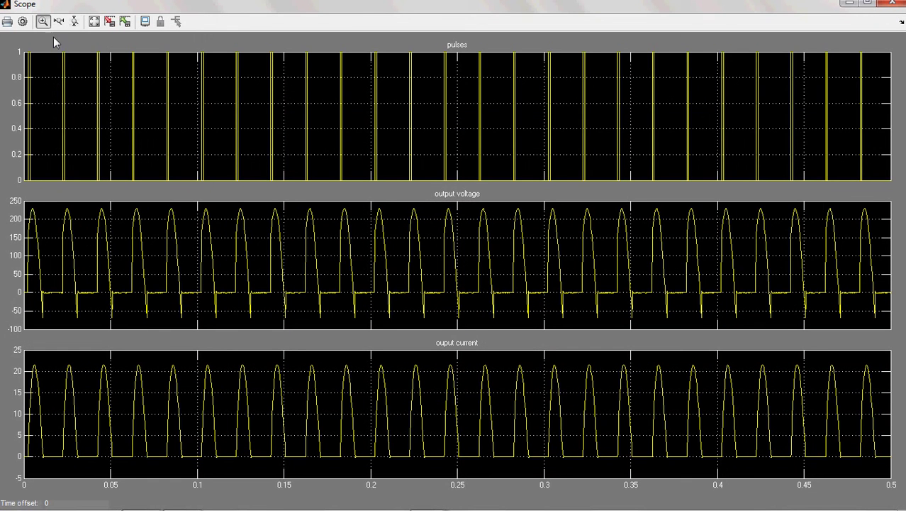
pyautogui.click(23, 21)
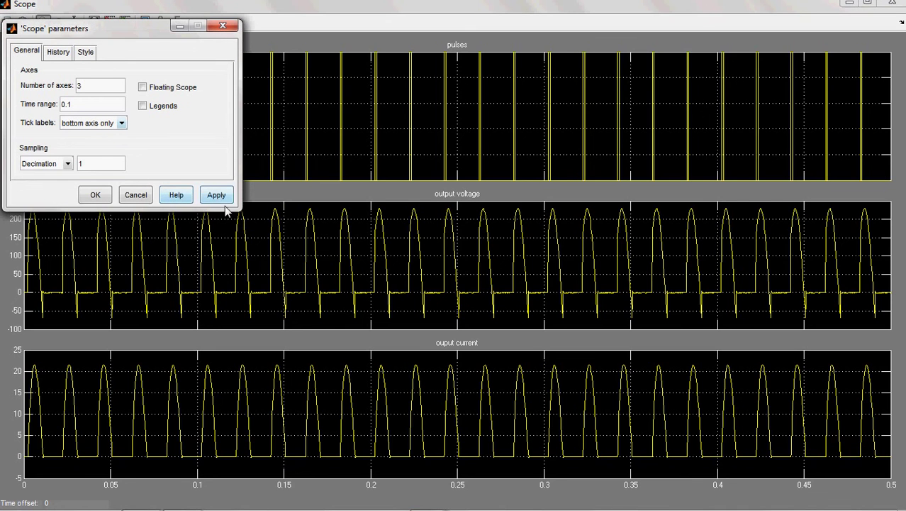
pyautogui.click(217, 195)
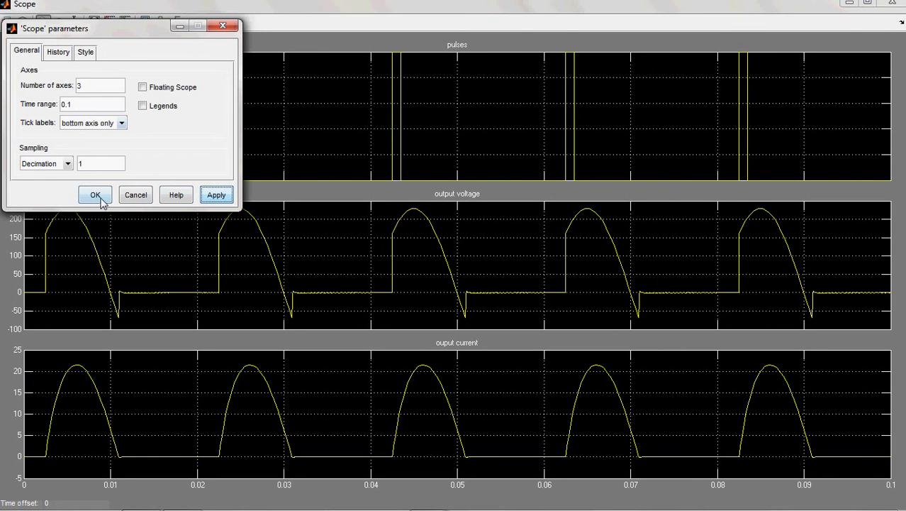
pyautogui.click(95, 196)
# Step: Set the pulses plot's Y-axis range to -5 to 5
pyautogui.rightClick(271, 107)
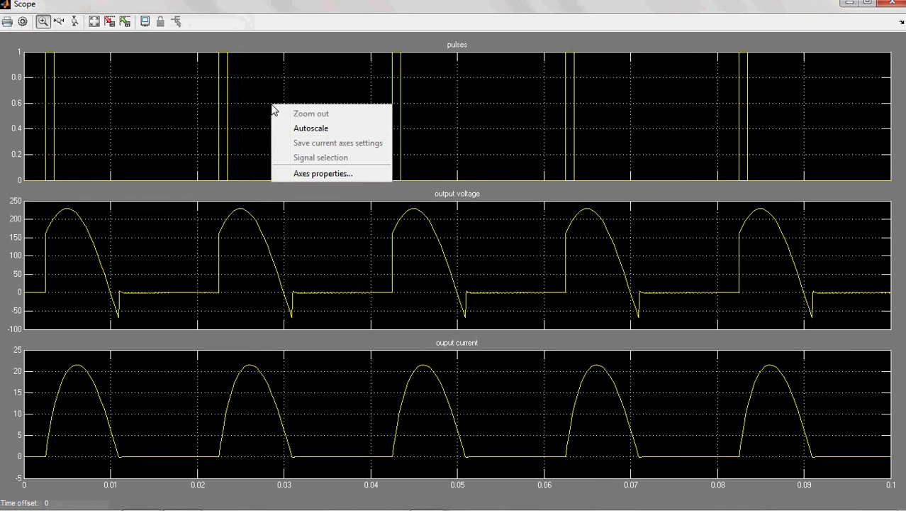
pyautogui.click(322, 174)
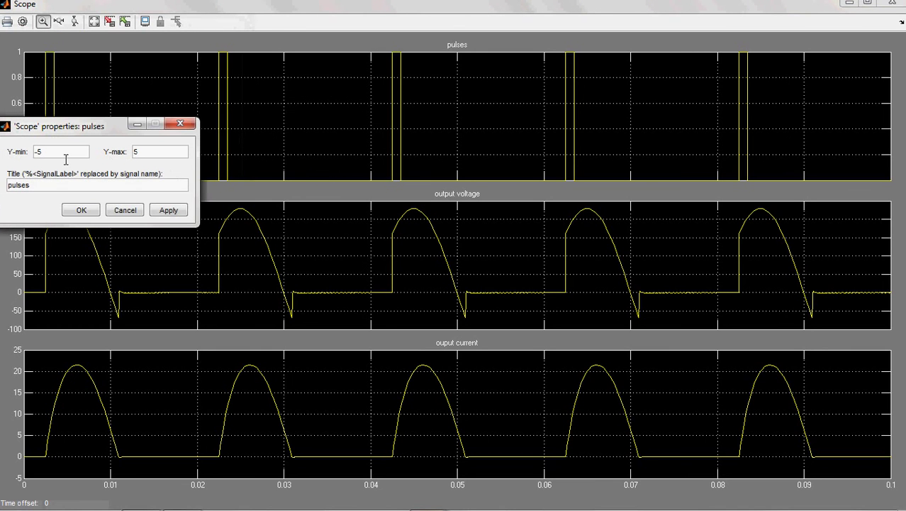
pyautogui.click(169, 210)
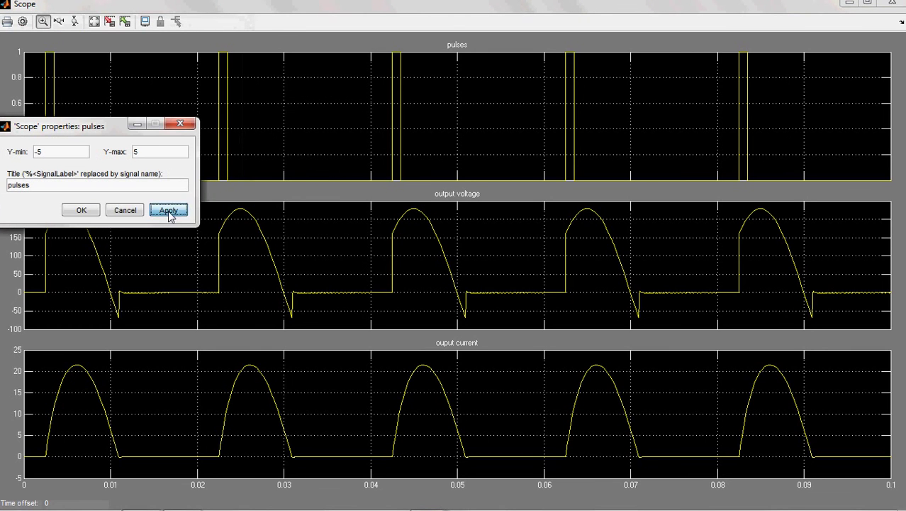
pyautogui.click(68, 210)
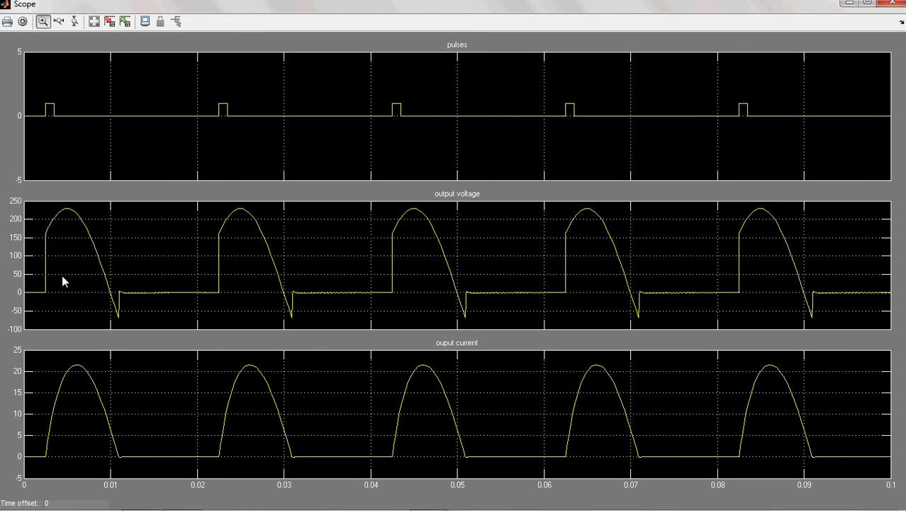